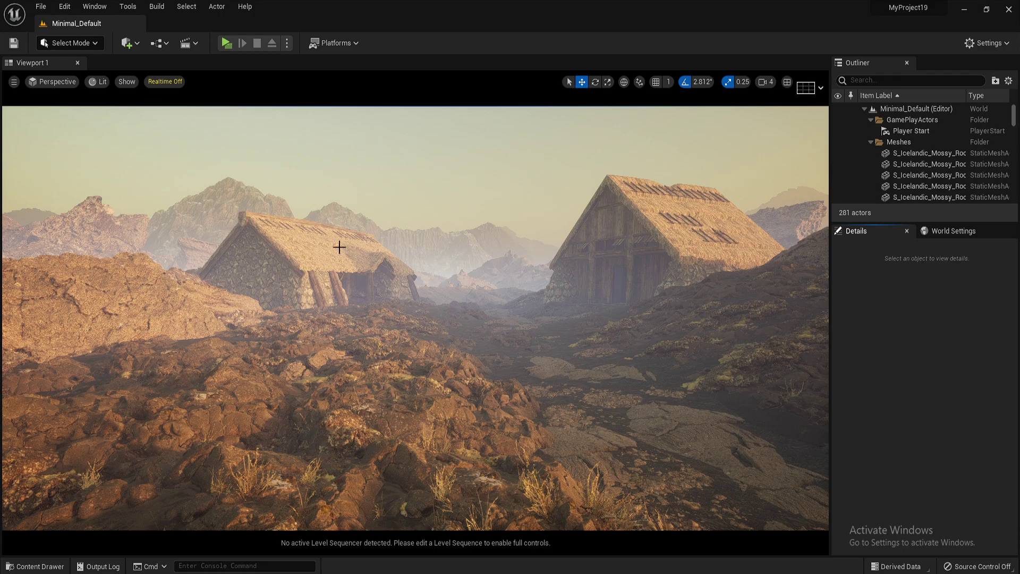
- Inspect the scene's composition by selecting individual foreground rocks, rock plates and background mountains one after another
{"action": "left_click", "coordinate": [164, 301]}
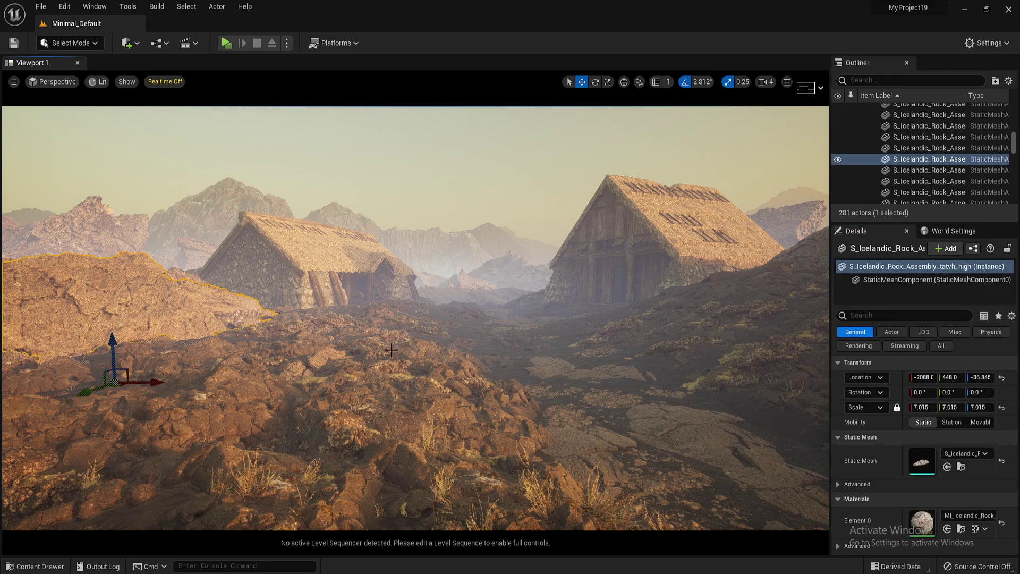
{"action": "left_click", "coordinate": [528, 353]}
{"action": "left_click", "coordinate": [478, 273]}
{"action": "left_click", "coordinate": [454, 232]}
{"action": "left_click", "coordinate": [324, 383]}
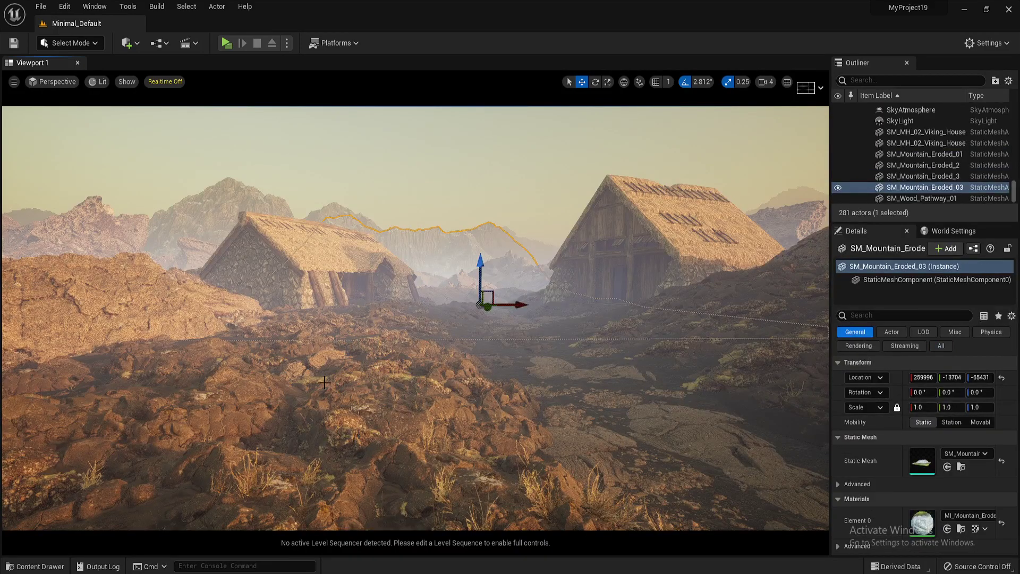
{"action": "left_click", "coordinate": [180, 356]}
{"action": "left_click", "coordinate": [178, 297]}
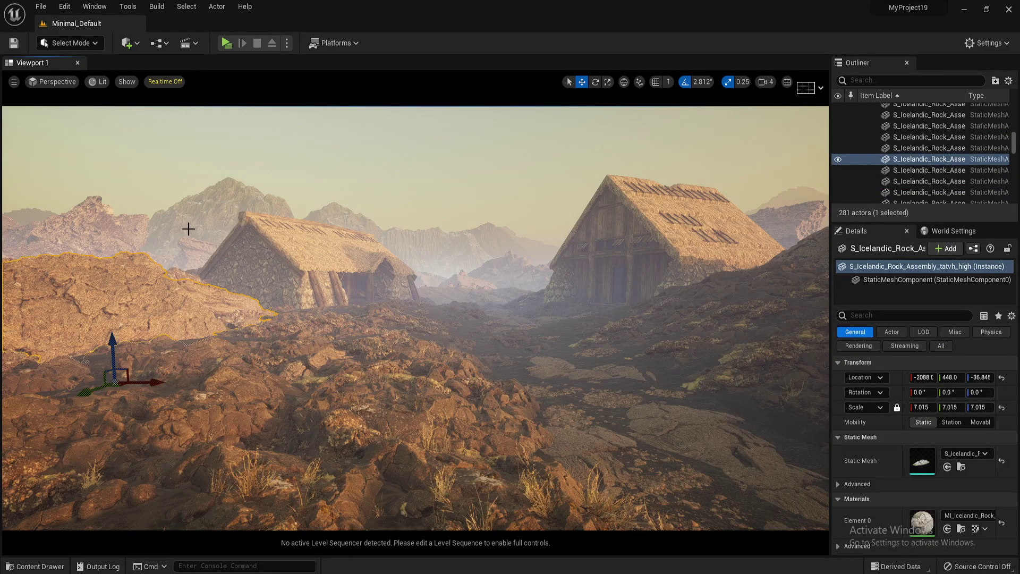
{"action": "left_click", "coordinate": [190, 228]}
{"action": "left_click", "coordinate": [381, 232]}
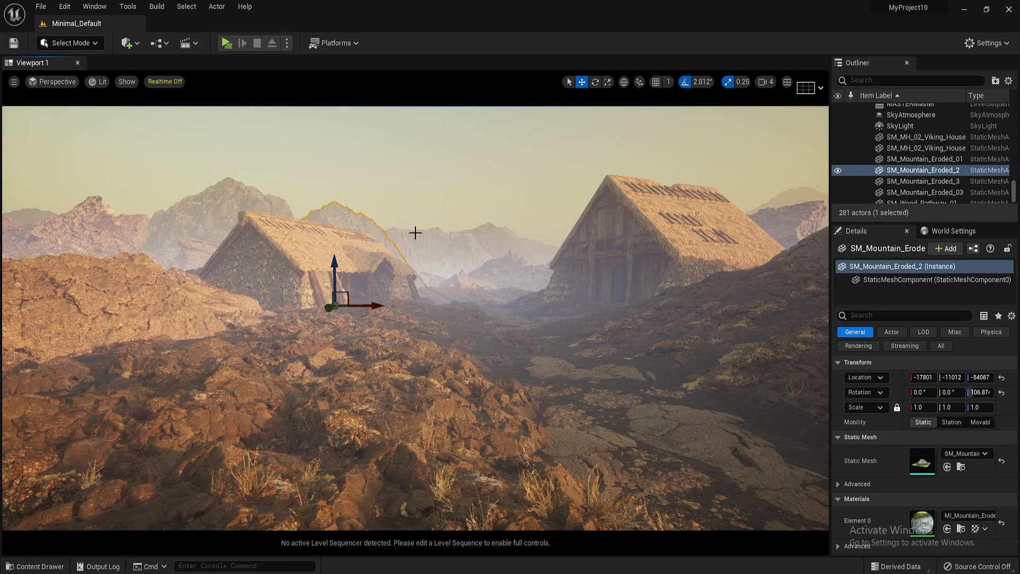
{"action": "left_click", "coordinate": [485, 239]}
{"action": "left_click", "coordinate": [793, 200]}
{"action": "left_click", "coordinate": [601, 244]}
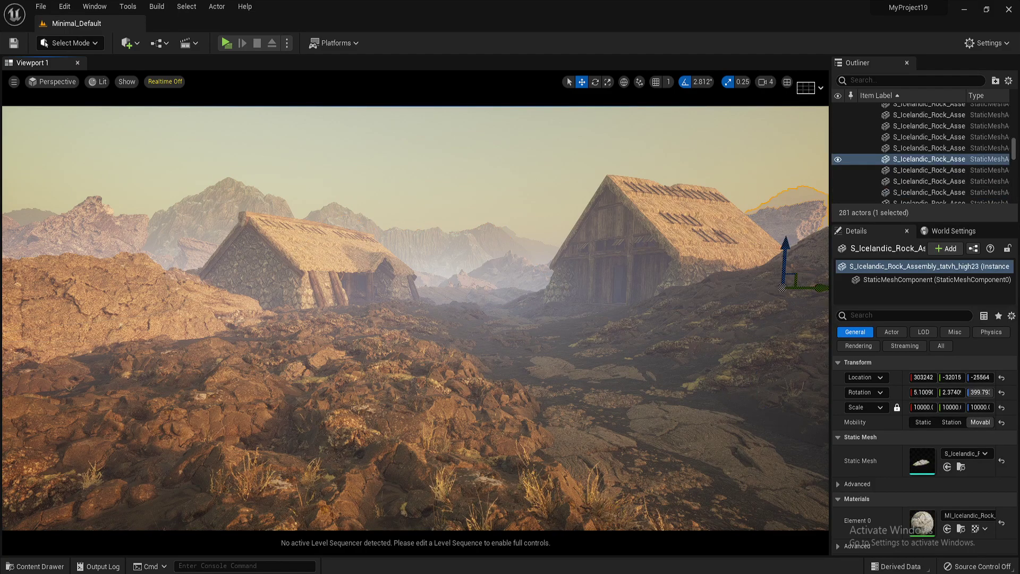
{"action": "left_click", "coordinate": [295, 366]}
{"action": "left_click", "coordinate": [287, 382]}
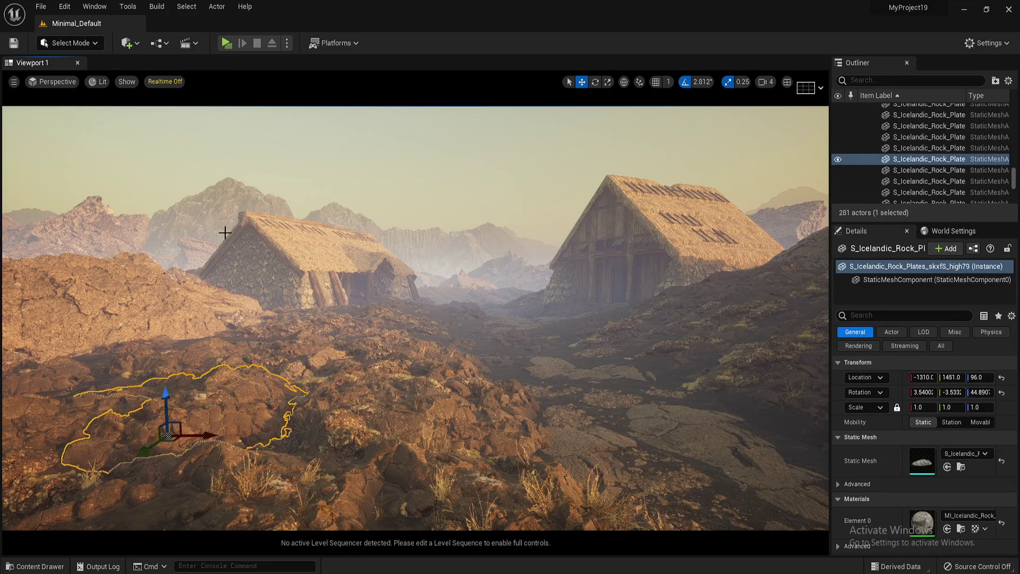
- Open Quixel Bridge and go to its Tundra collection
{"action": "left_click", "coordinate": [126, 45]}
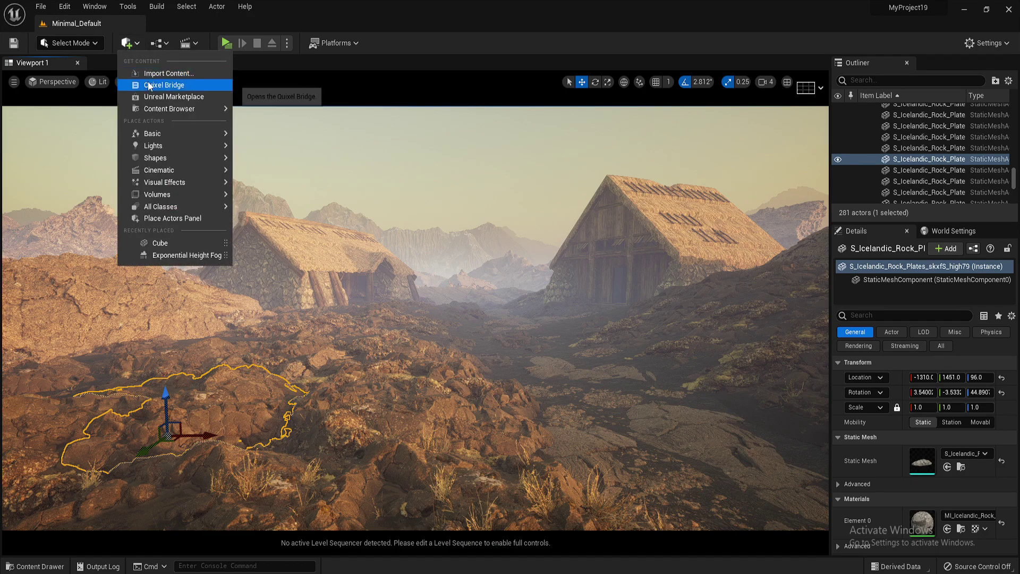
{"action": "left_click", "coordinate": [193, 86]}
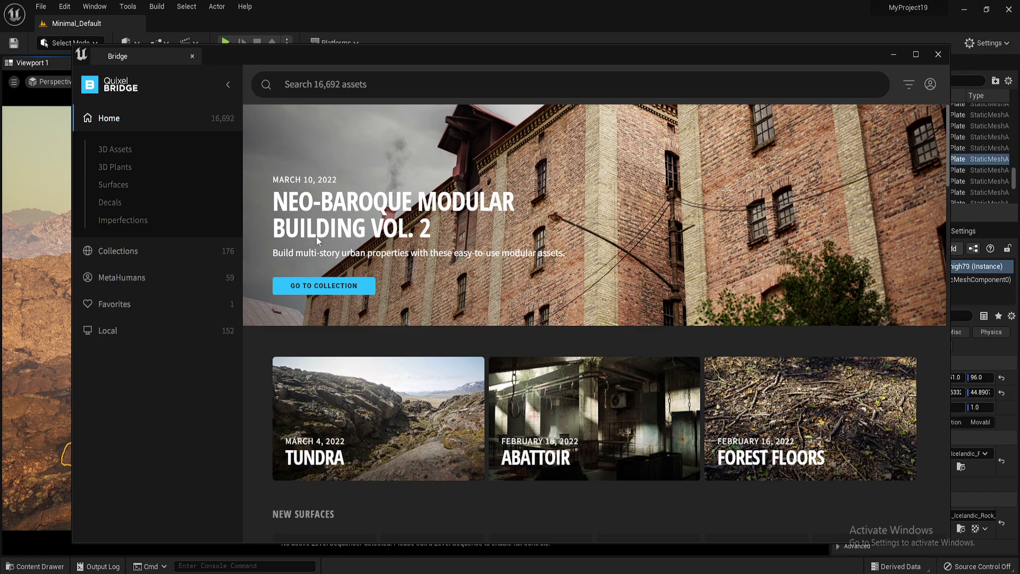
{"action": "scroll", "coordinate": [337, 258], "scroll_direction": "down", "scroll_amount": 2}
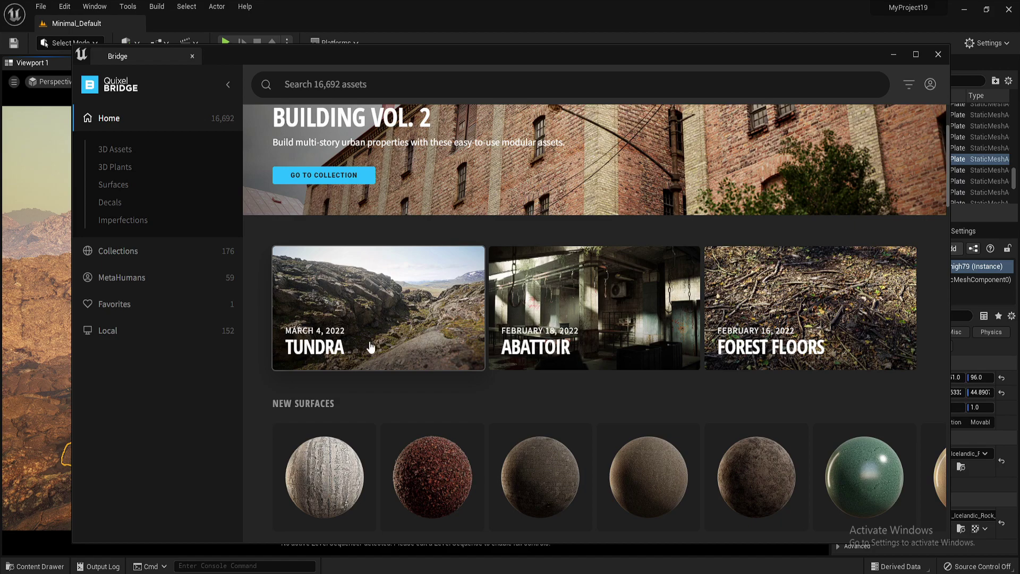
{"action": "left_click", "coordinate": [356, 297]}
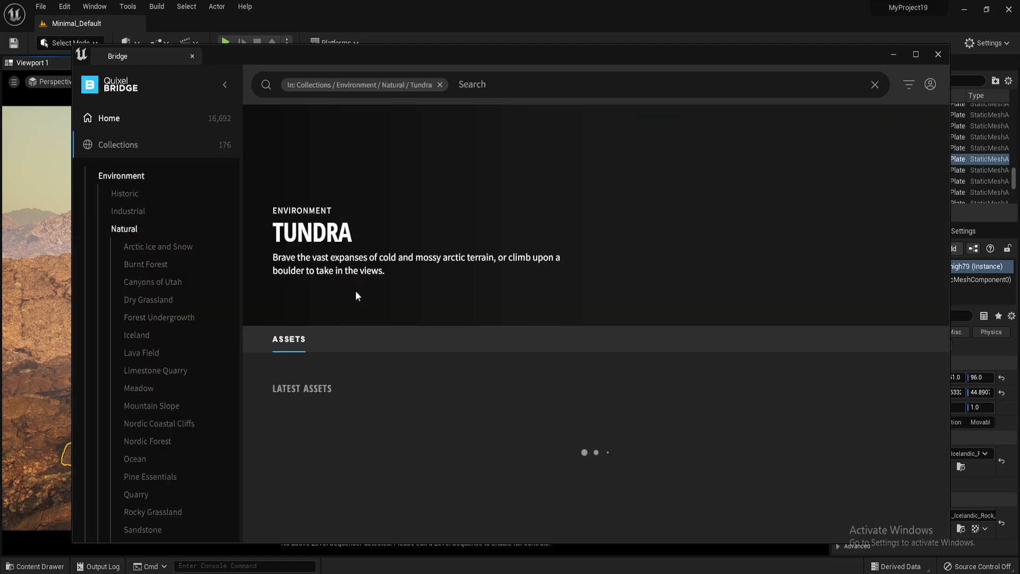
- Browse the latest assets of the Tundra collection
{"action": "scroll", "coordinate": [496, 307], "scroll_direction": "down", "scroll_amount": 1}
{"action": "scroll", "coordinate": [502, 319], "scroll_direction": "up", "scroll_amount": 2}
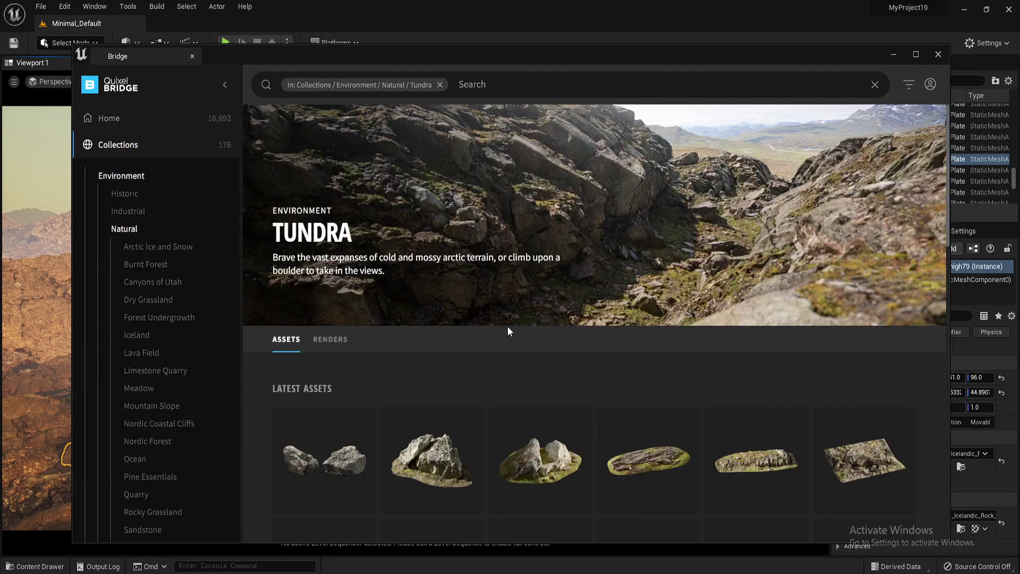
{"action": "scroll", "coordinate": [508, 326], "scroll_direction": "down", "scroll_amount": 3}
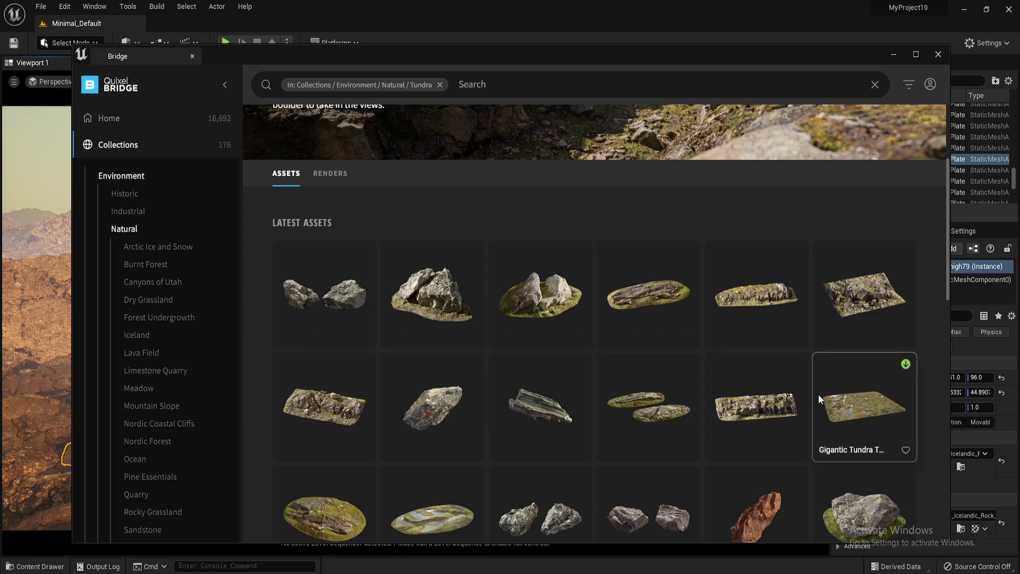
{"action": "scroll", "coordinate": [323, 432], "scroll_direction": "down", "scroll_amount": 1}
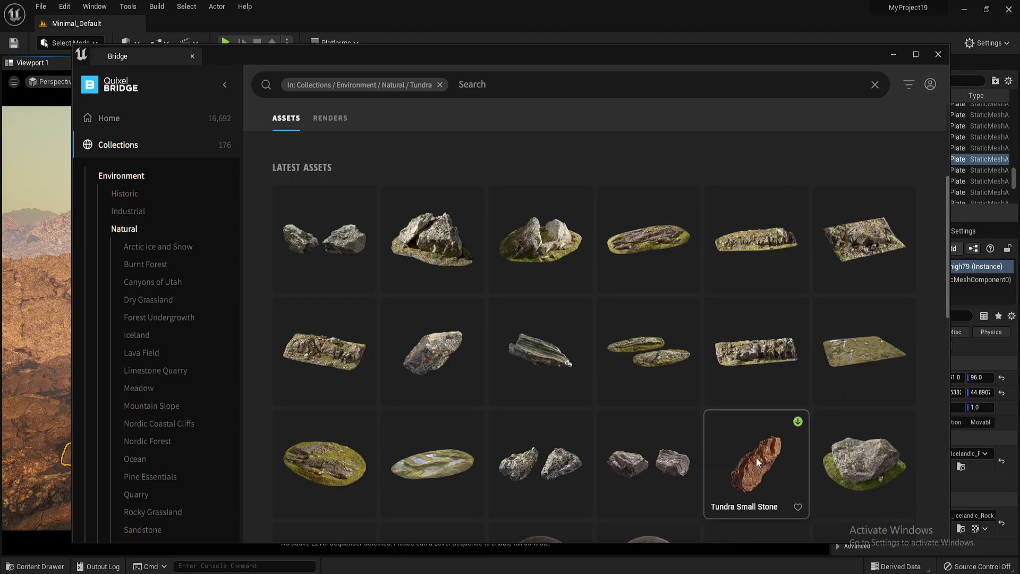
{"action": "scroll", "coordinate": [840, 448], "scroll_direction": "down", "scroll_amount": 2}
{"action": "scroll", "coordinate": [500, 400], "scroll_direction": "down", "scroll_amount": 5}
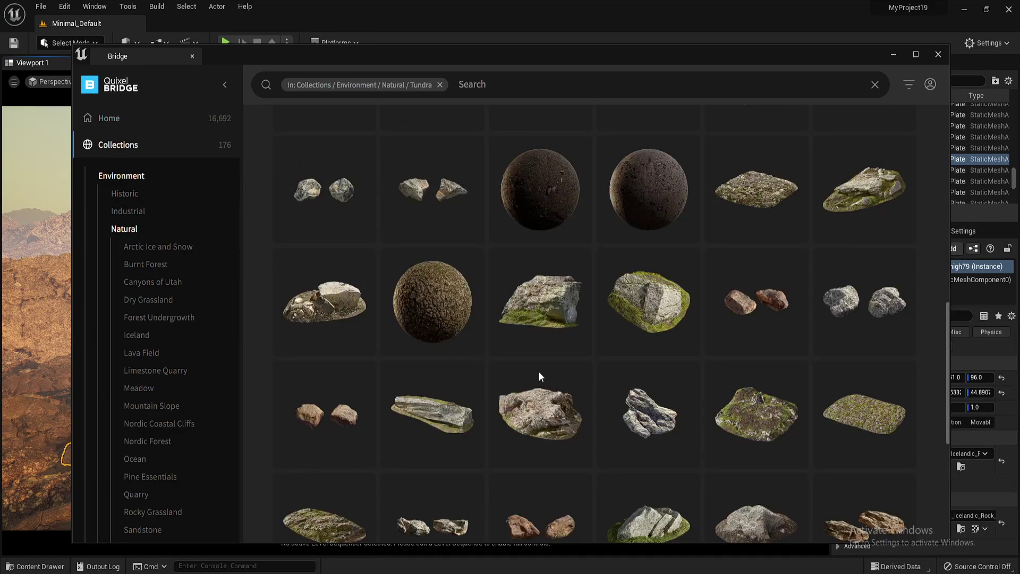
{"action": "scroll", "coordinate": [585, 380], "scroll_direction": "up", "scroll_amount": 10}
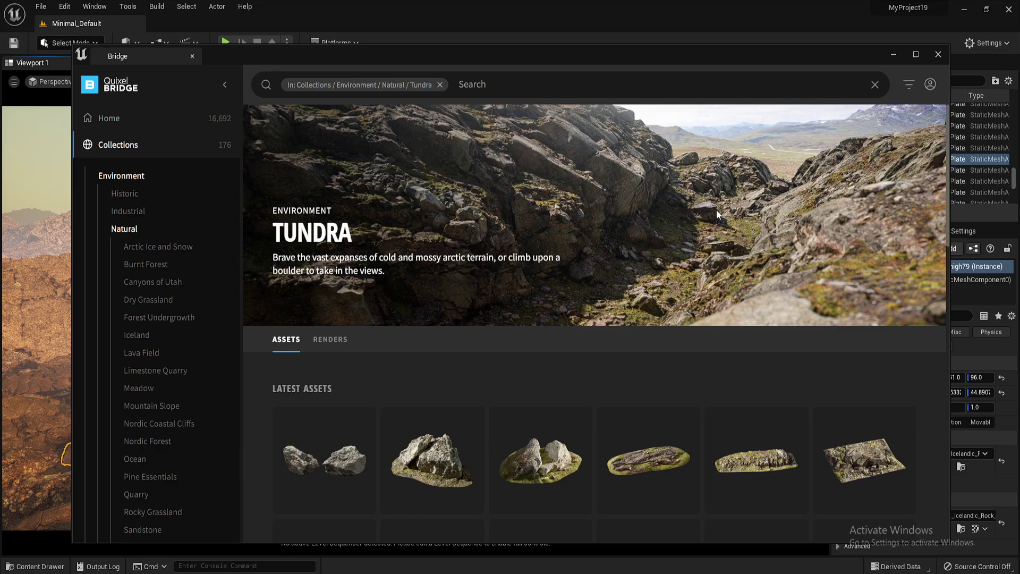
- Examine the Tundra Mossy Boulder asset's details and its available download quality levels
{"action": "scroll", "coordinate": [594, 334], "scroll_direction": "down", "scroll_amount": 5}
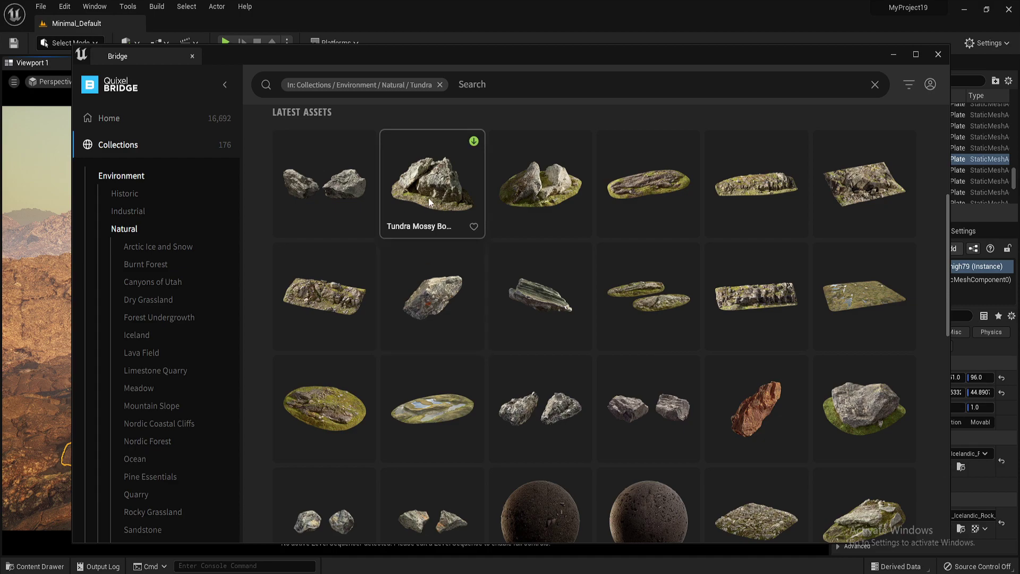
{"action": "scroll", "coordinate": [431, 210], "scroll_direction": "up", "scroll_amount": 1}
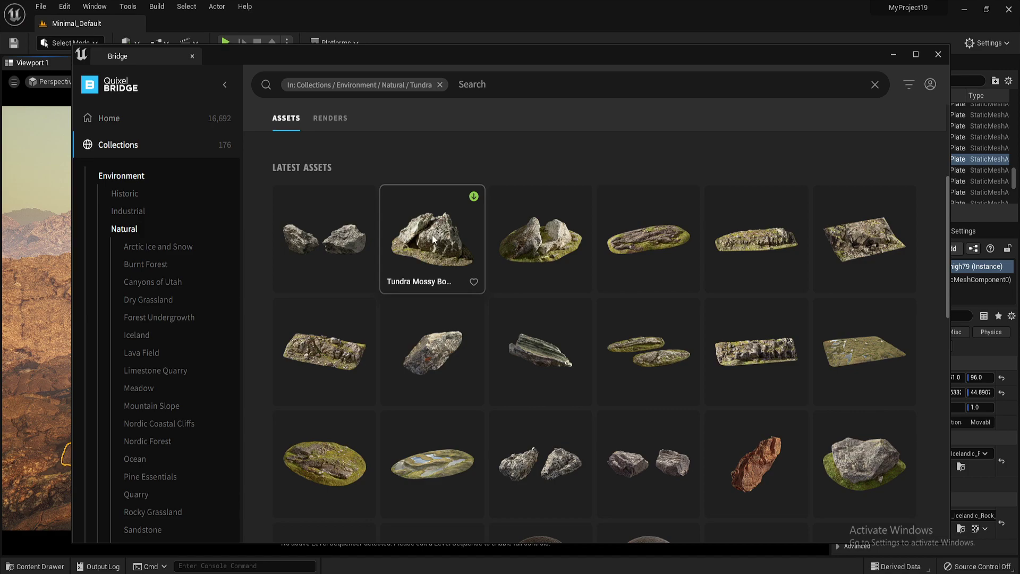
{"action": "left_click", "coordinate": [432, 235]}
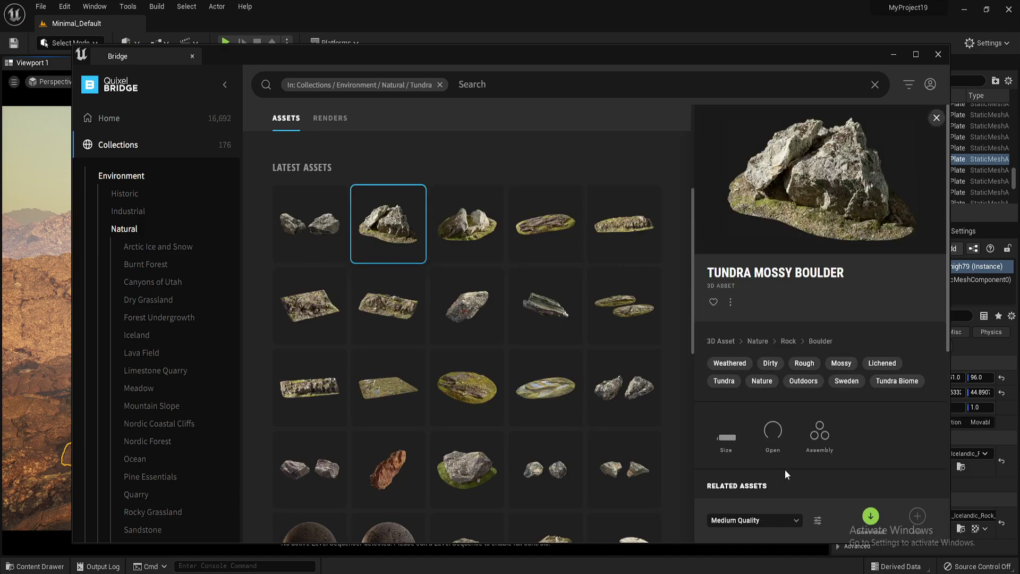
{"action": "left_click", "coordinate": [763, 518]}
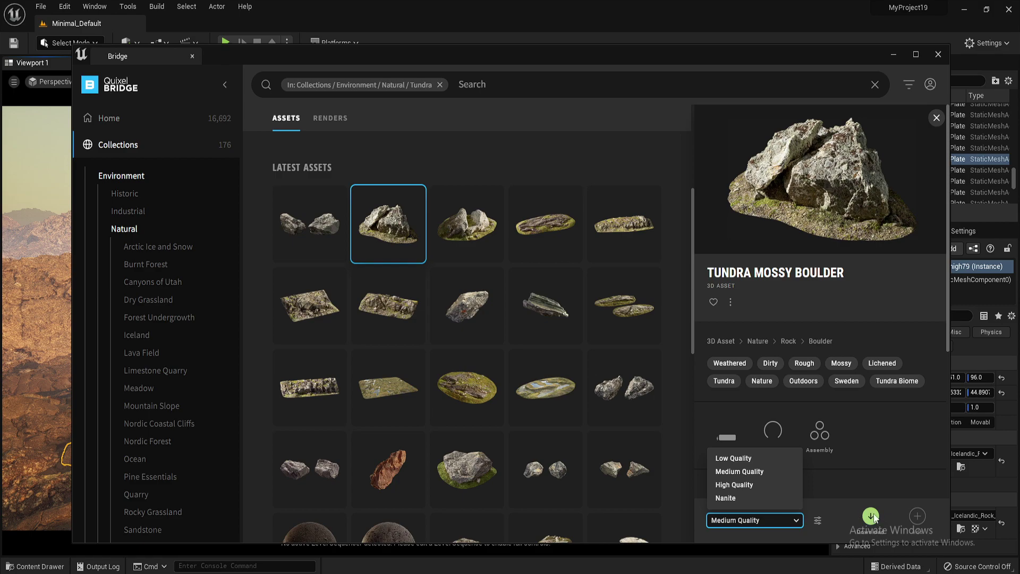
- Add the downloaded Canyon Sandstone Rock surface from the local Megascans assets to the project and return to the level editor
{"action": "left_click", "coordinate": [113, 126]}
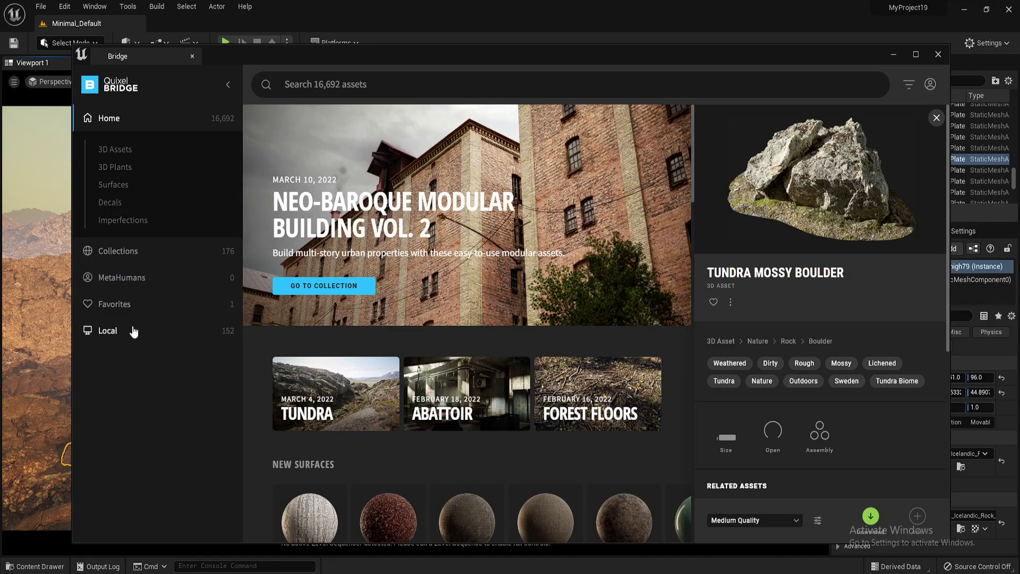
{"action": "left_click", "coordinate": [108, 331]}
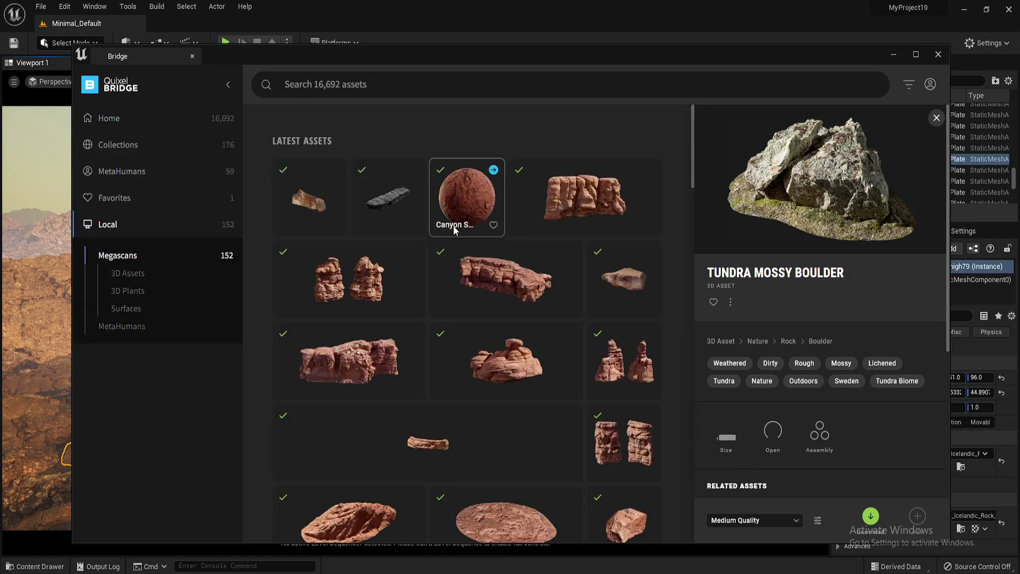
{"action": "left_click", "coordinate": [486, 195]}
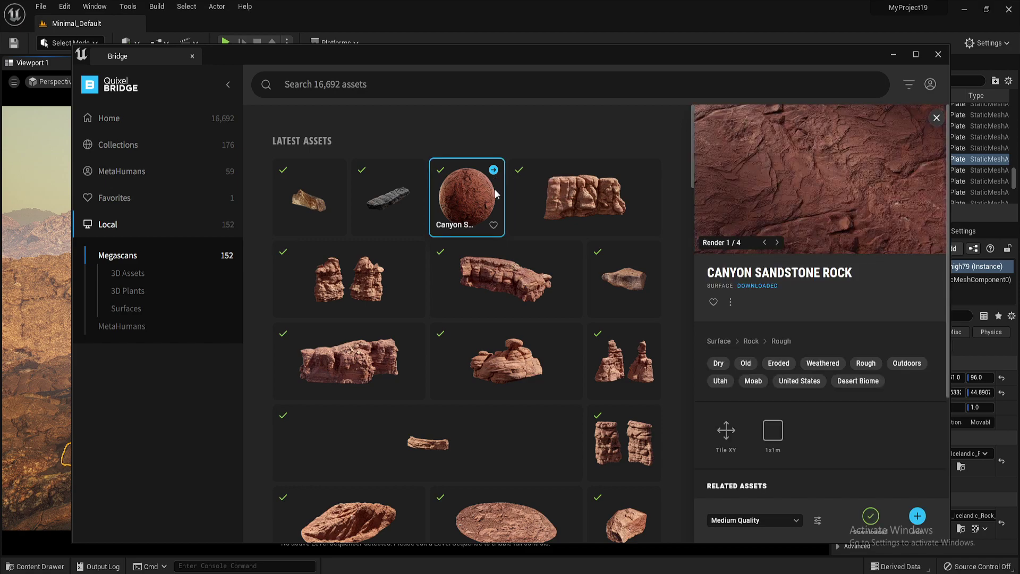
{"action": "left_click", "coordinate": [918, 518]}
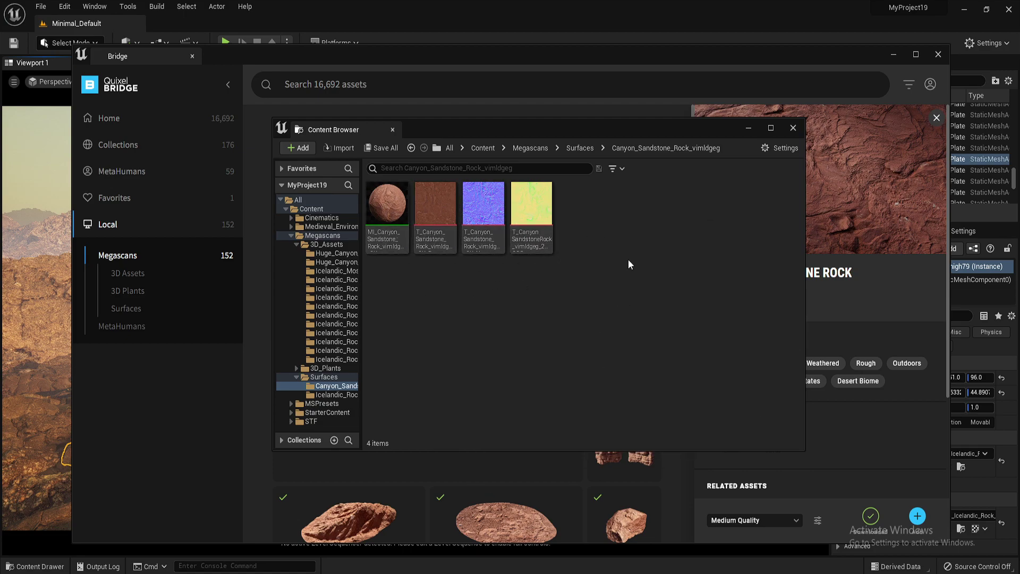
{"action": "mouse_move", "coordinate": [394, 205]}
{"action": "left_click", "coordinate": [793, 128]}
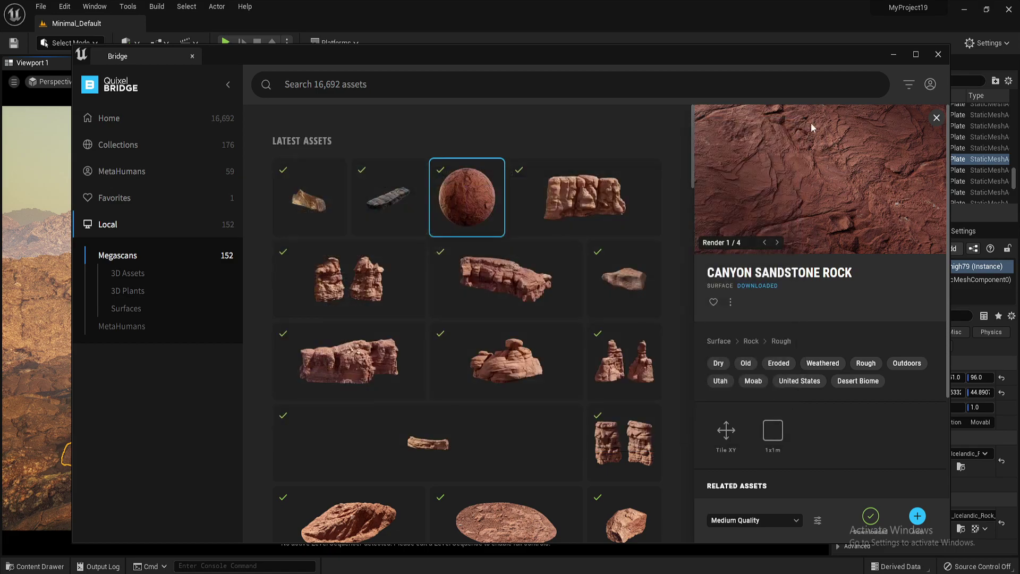
{"action": "left_click", "coordinate": [893, 55]}
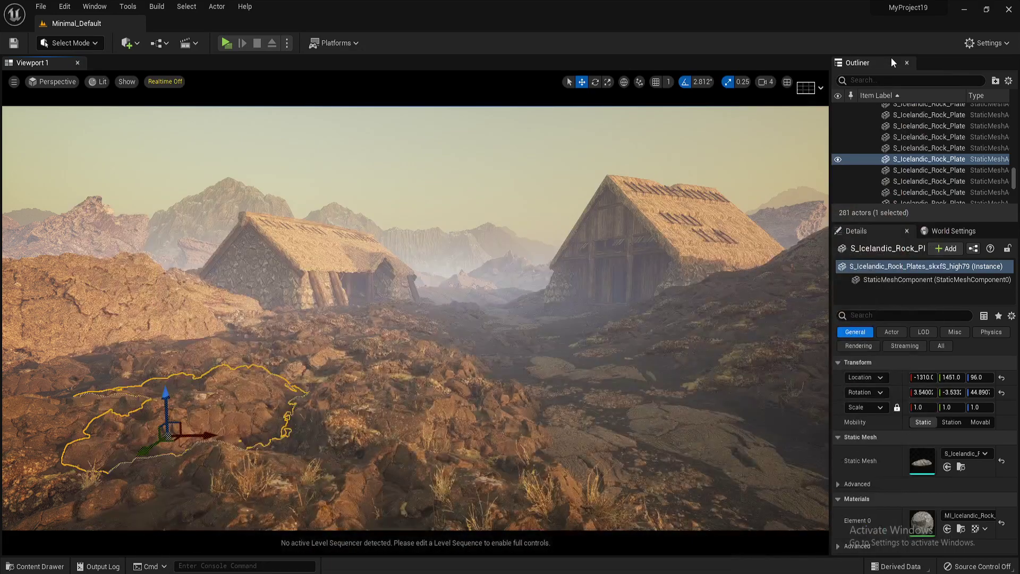
- Place the static mesh from the Megascans 3D asset folder Huge_Canyon_Sandstone_Butte into the level between the two houses
{"action": "left_click", "coordinate": [53, 567]}
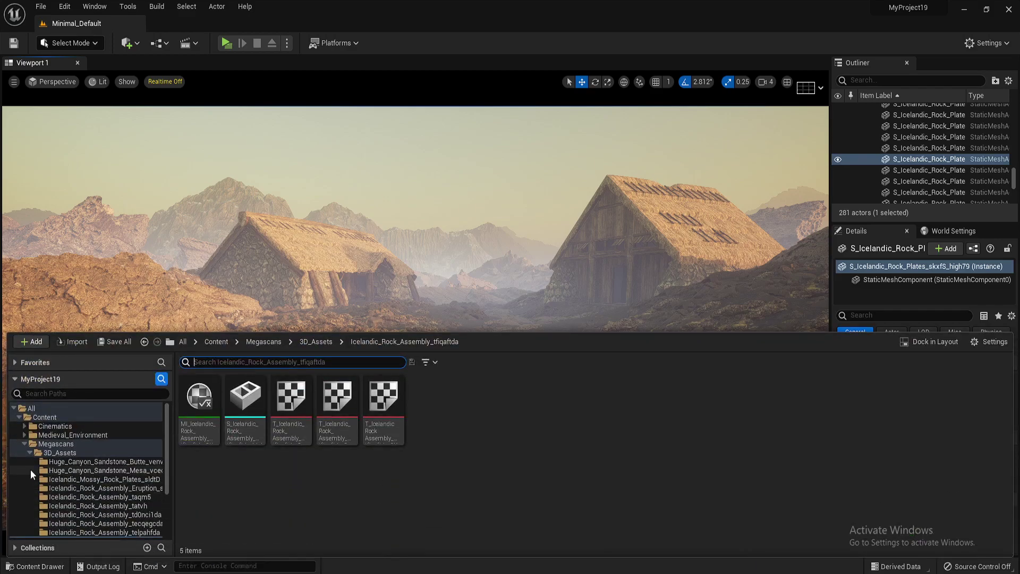
{"action": "left_click", "coordinate": [30, 453]}
{"action": "left_click", "coordinate": [57, 444]}
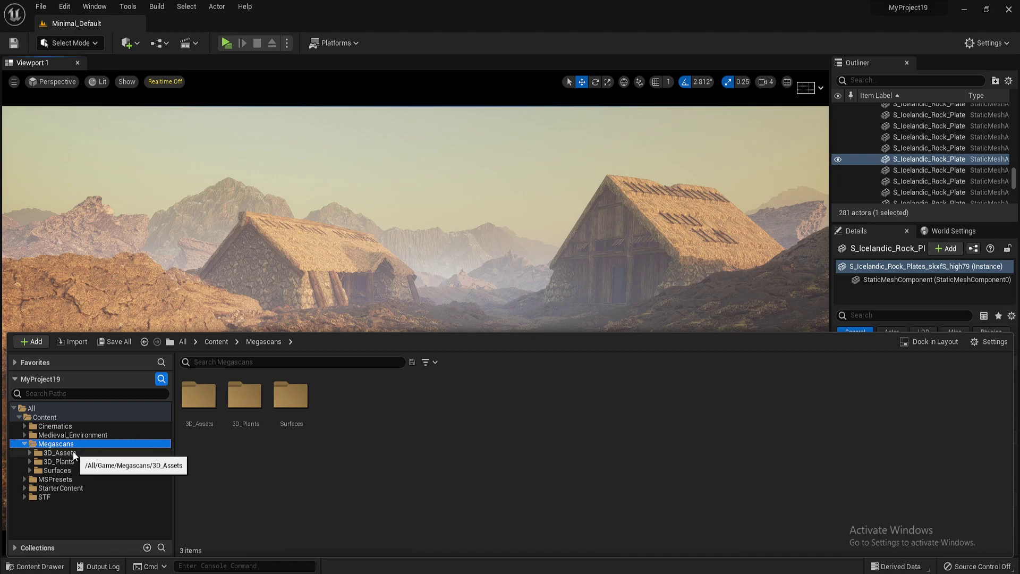
{"action": "left_click", "coordinate": [59, 453]}
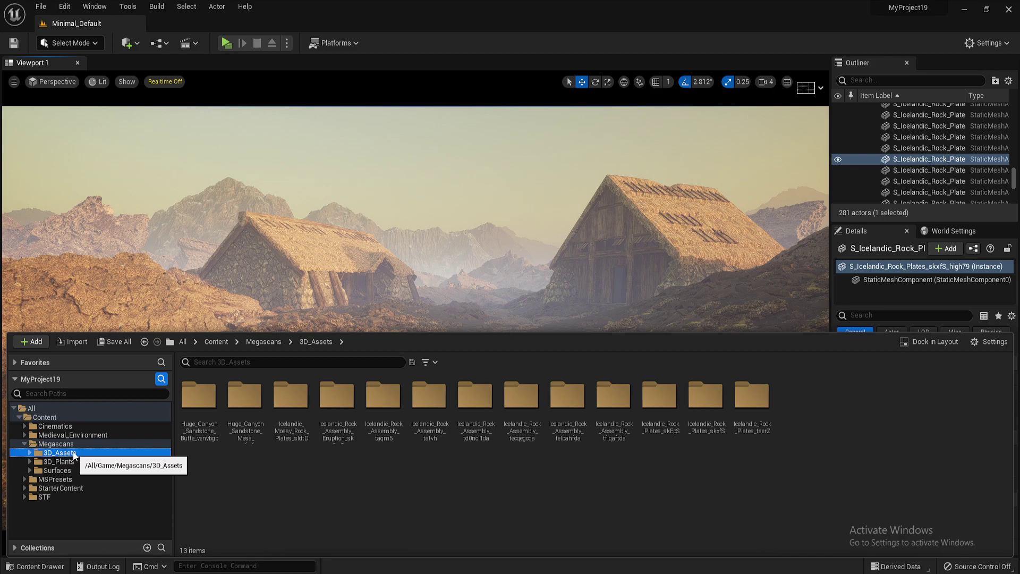
{"action": "left_click", "coordinate": [30, 452]}
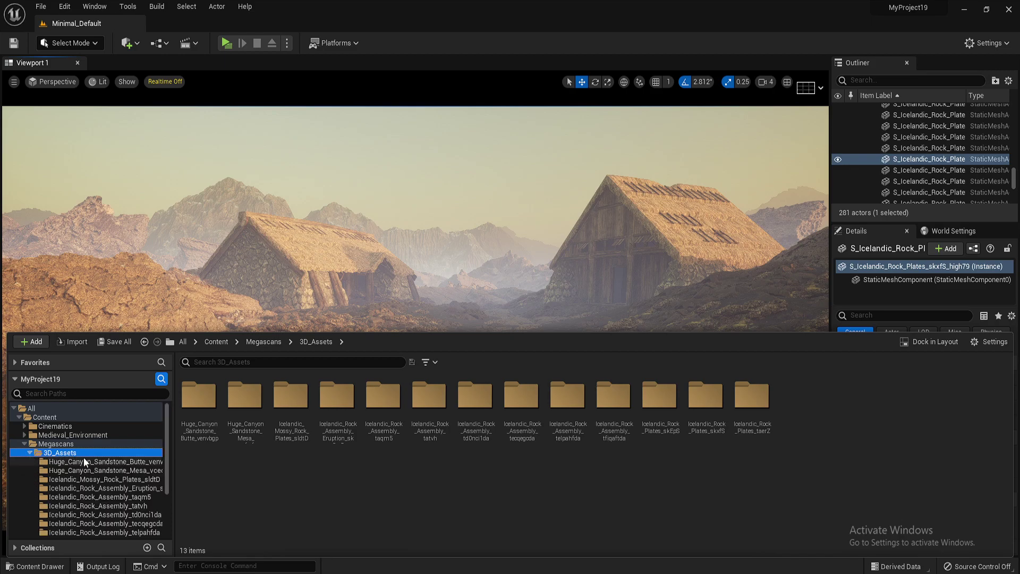
{"action": "left_click", "coordinate": [97, 463]}
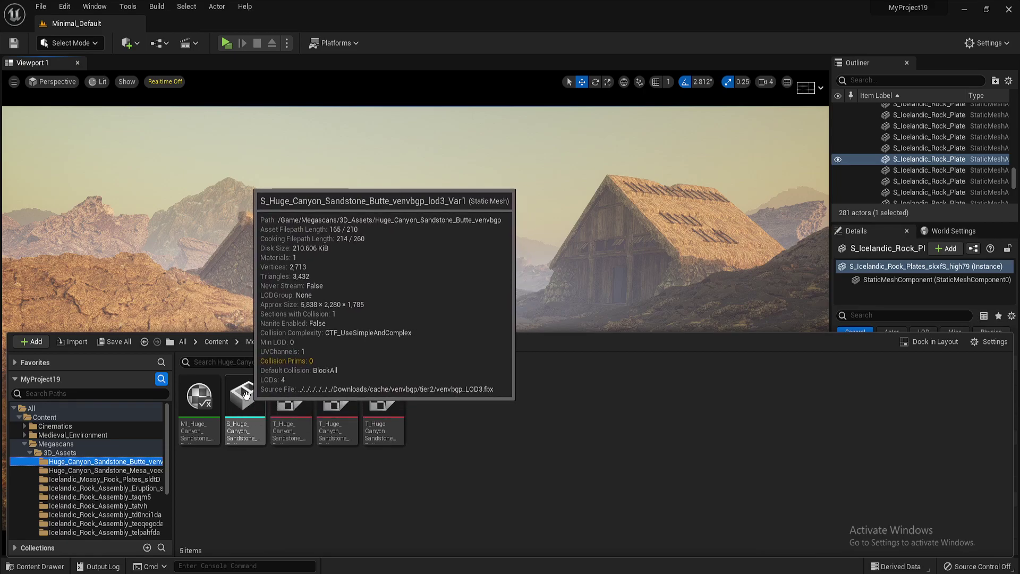
{"action": "left_click_drag", "start_coordinate": [246, 395], "coordinate": [452, 295]}
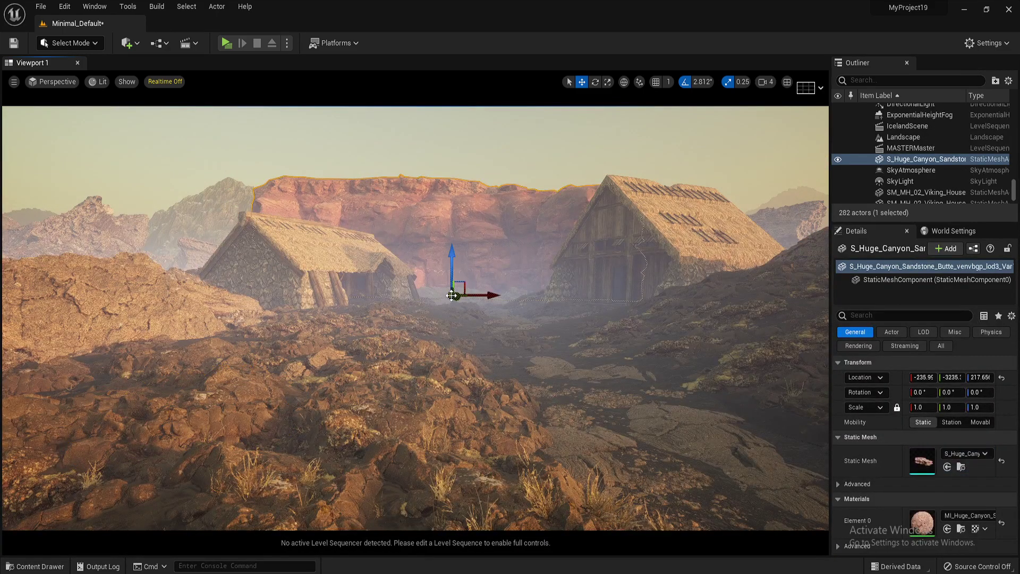
- Lower the sandstone butte to a Z location of about -190 and rotate it 5.625° about the Z axis
{"action": "left_click_drag", "start_coordinate": [452, 261], "coordinate": [450, 286]}
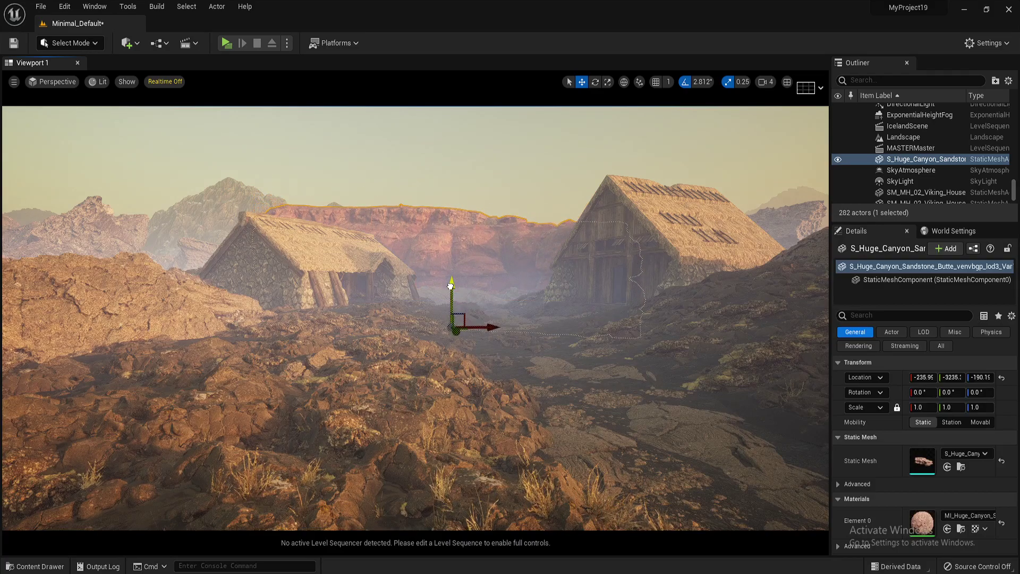
{"action": "key", "text": "e"}
{"action": "left_click_drag", "start_coordinate": [471, 337], "coordinate": [531, 333]}
- Move the sandstone butte along the Y axis to a location of about -479
{"action": "key", "text": "w"}
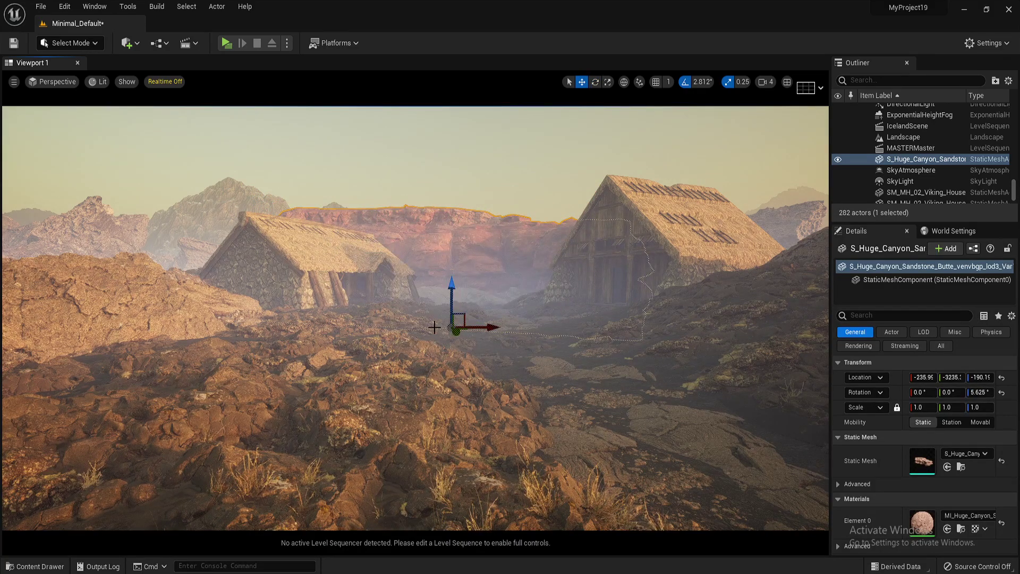
{"action": "left_click_drag", "start_coordinate": [434, 327], "coordinate": [443, 367]}
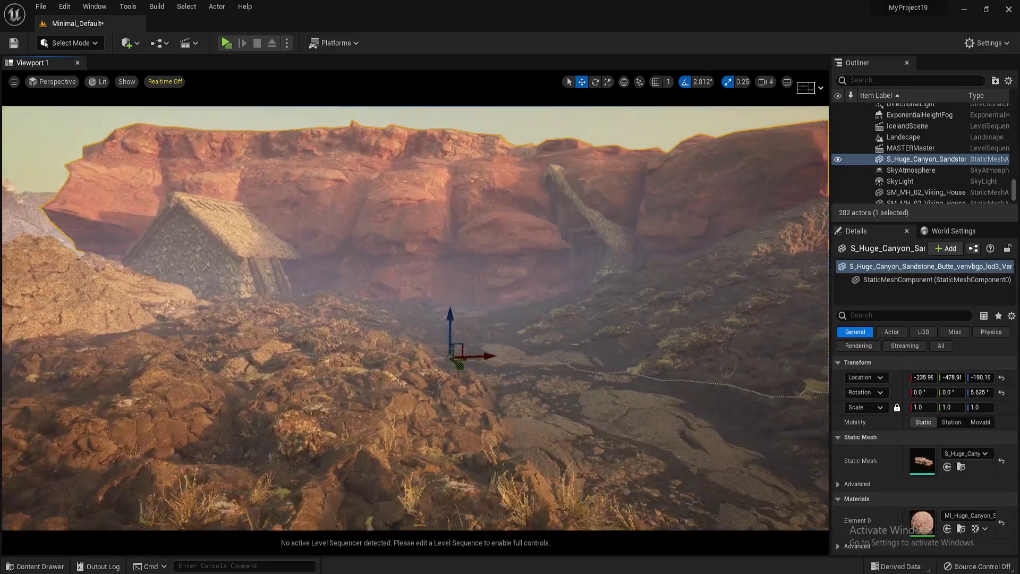
{"action": "scroll", "coordinate": [441, 356], "scroll_direction": "down", "scroll_amount": 8}
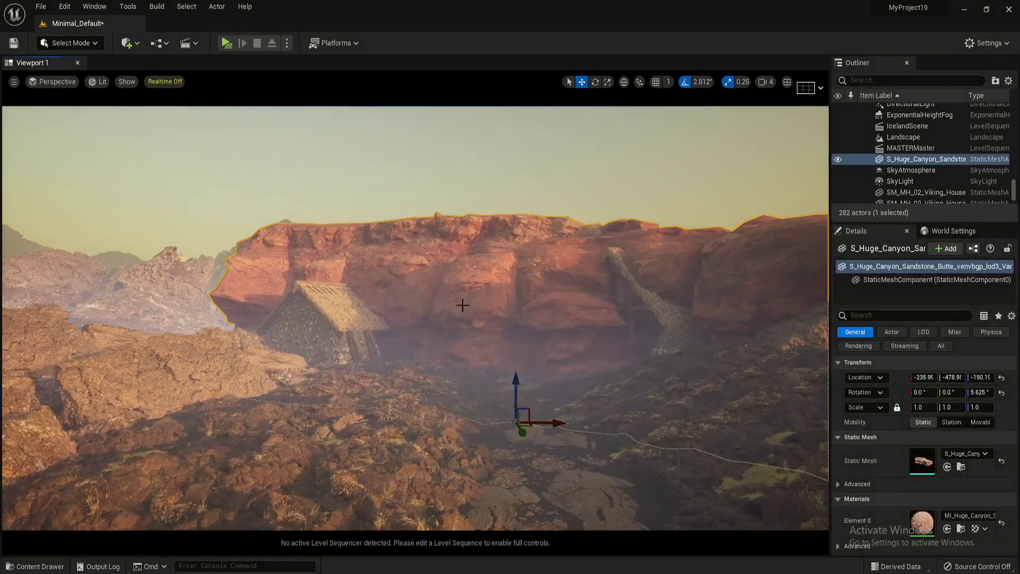
- Delete the canyon sandstone butte standing between the two Viking houses
{"action": "key", "text": "Delete"}
{"action": "left_click_drag", "start_coordinate": [462, 304], "coordinate": [463, 271]}
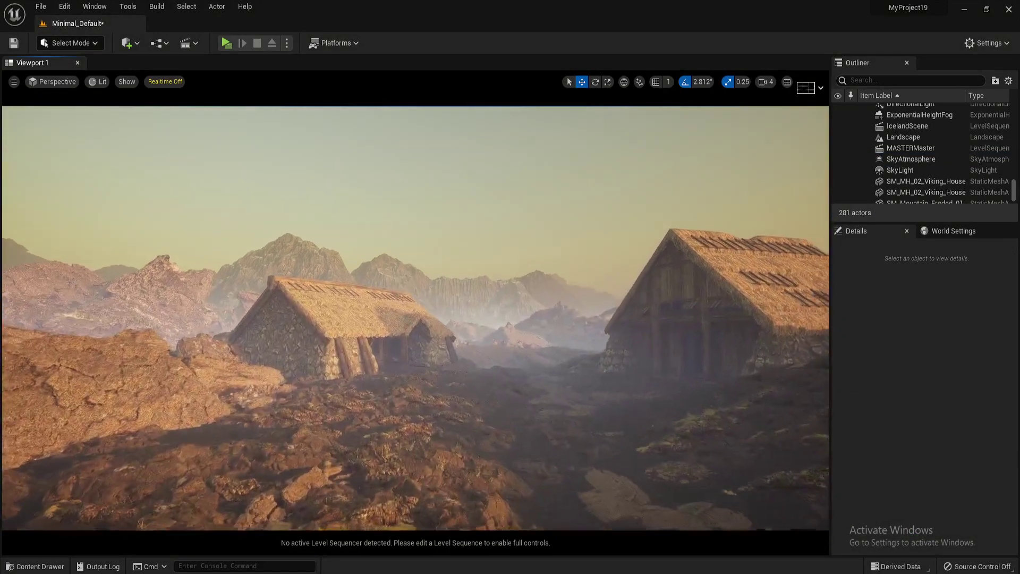
{"action": "mouse_move", "coordinate": [460, 325]}
{"action": "left_mouse_down"}
{"action": "mouse_move", "coordinate": [464, 301]}
{"action": "mouse_move", "coordinate": [460, 324]}
{"action": "left_mouse_up"}
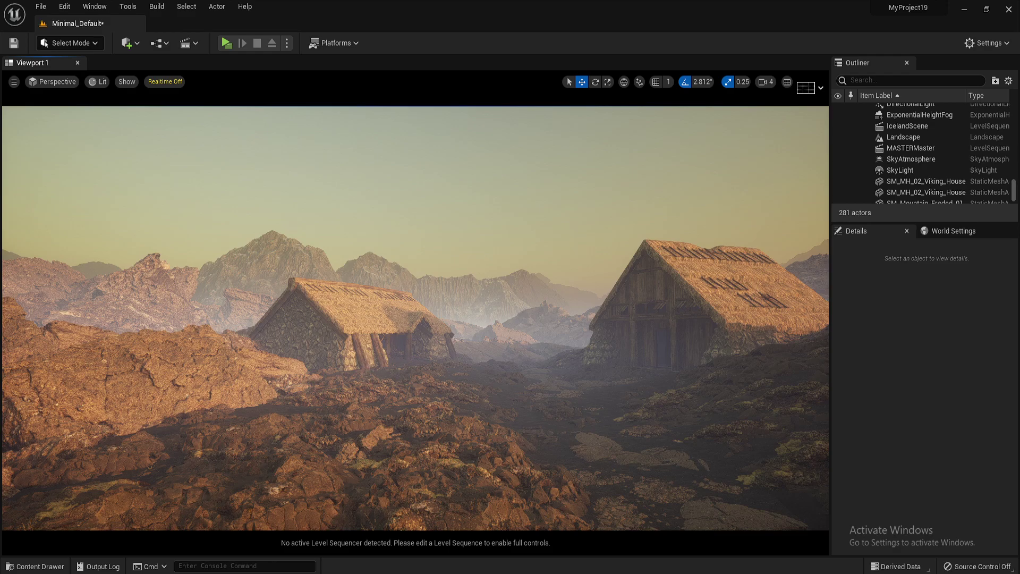
- Raise the small foreground Icelandic rock to a Z location of about 128 and the large rock assembly near the smaller house to about 19
{"action": "right_click_drag", "start_coordinate": [336, 429], "coordinate": [367, 441]}
{"action": "left_click", "coordinate": [336, 428]}
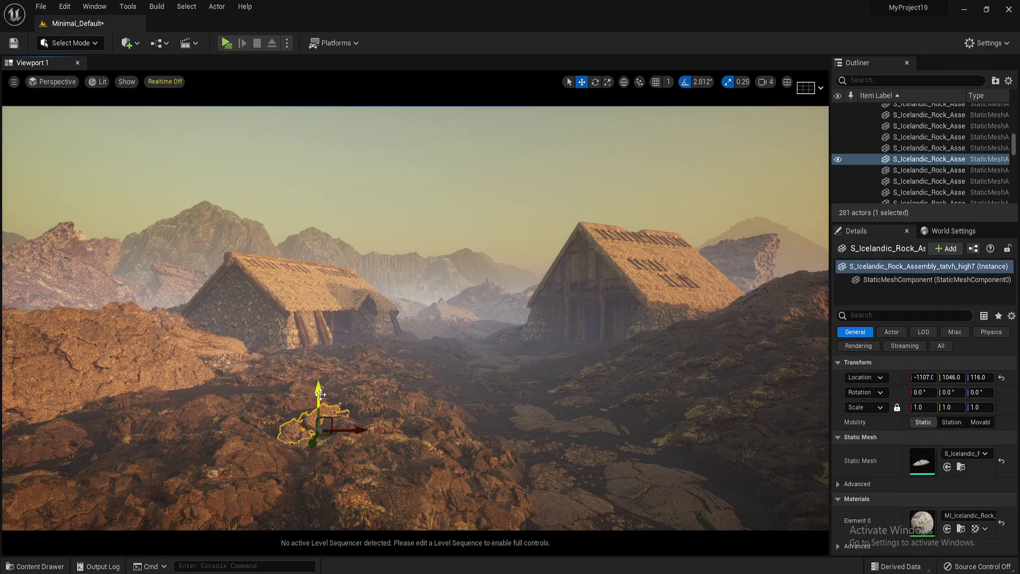
{"action": "mouse_move", "coordinate": [320, 394]}
{"action": "left_mouse_down"}
{"action": "mouse_move", "coordinate": [320, 351]}
{"action": "mouse_move", "coordinate": [320, 388]}
{"action": "left_mouse_up"}
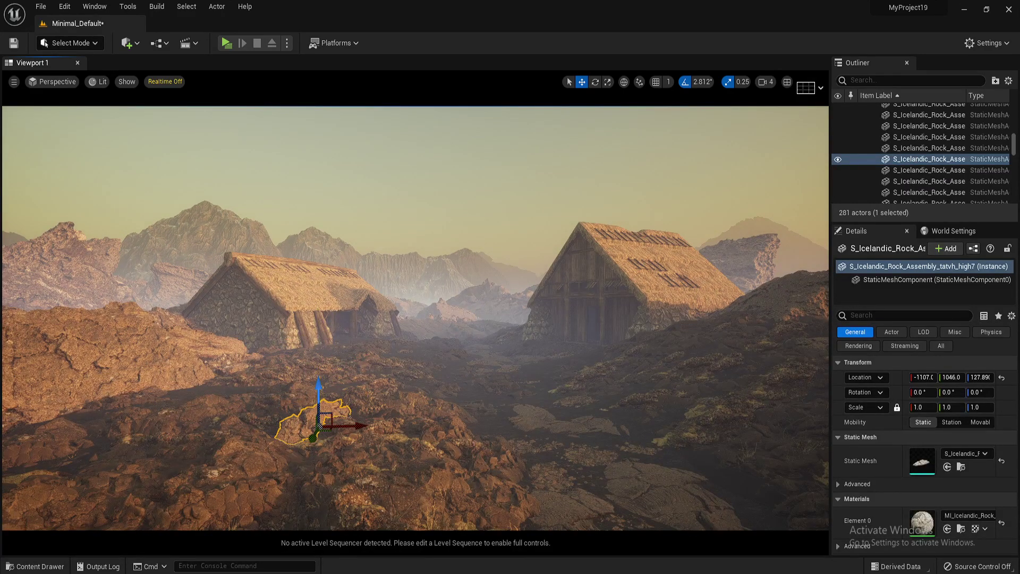
{"action": "left_click", "coordinate": [186, 345]}
{"action": "left_click_drag", "start_coordinate": [94, 387], "coordinate": [211, 373]}
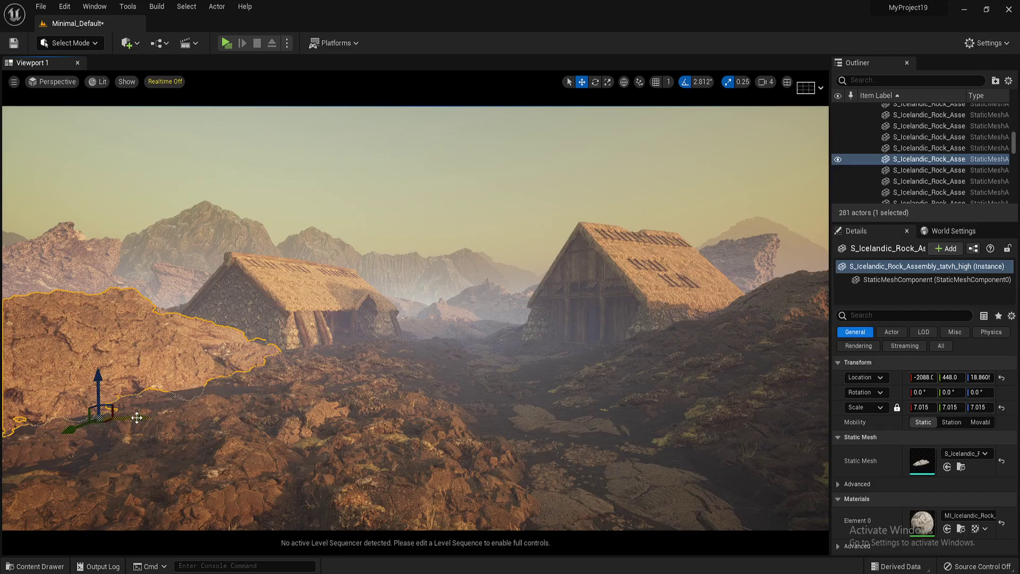
- Duplicate the large Icelandic rock assembly along X to about -175 and rotate the copy about 123.75° around the Z axis
{"action": "left_click_drag", "start_coordinate": [137, 418], "coordinate": [518, 419], "text": "alt"}
{"action": "key", "text": "e"}
{"action": "key", "text": "w"}
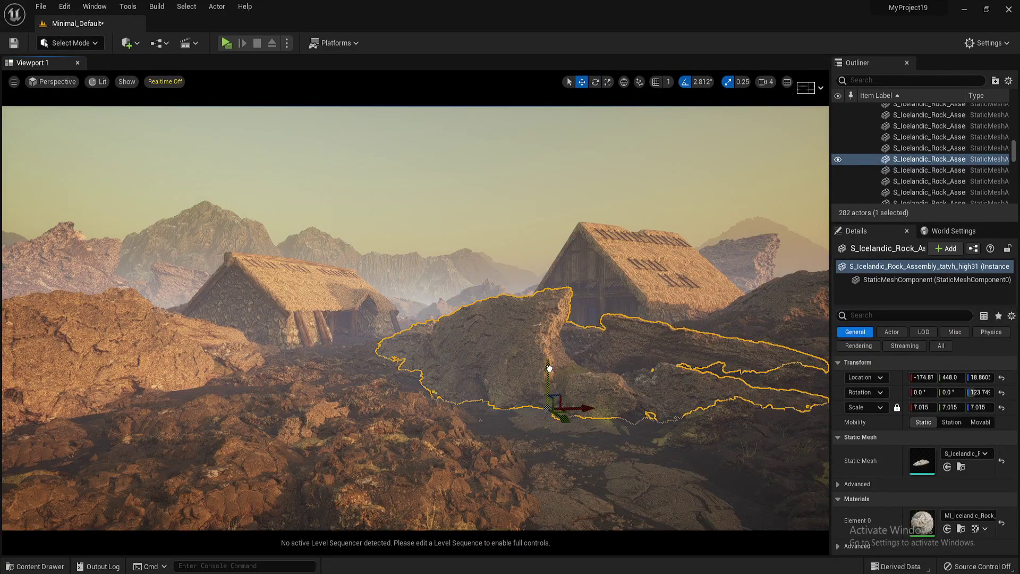
- Lower the duplicated rock assembly into the ground to a Z location of about -246, then deselect it
{"action": "left_click_drag", "start_coordinate": [549, 369], "coordinate": [568, 429]}
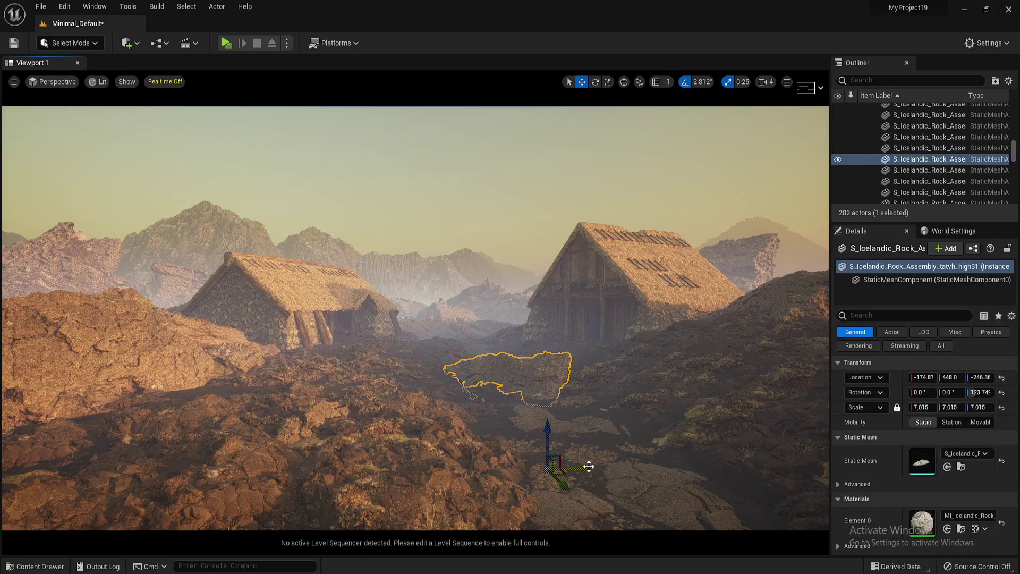
{"action": "left_click_drag", "start_coordinate": [589, 467], "coordinate": [643, 468]}
{"action": "key", "text": "ctrl+z"}
{"action": "key", "text": "Escape"}
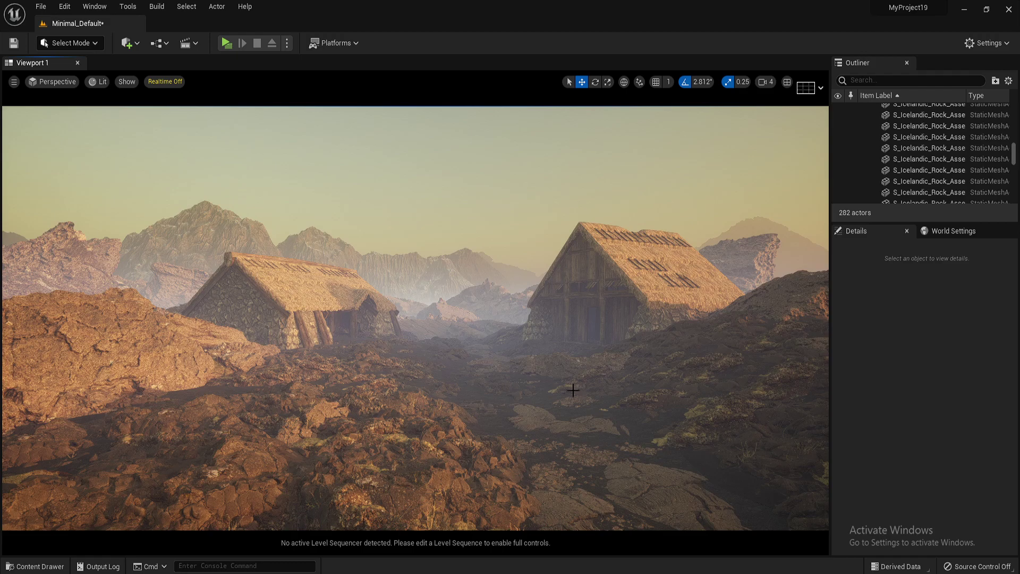
{"action": "left_click_drag", "start_coordinate": [573, 390], "coordinate": [563, 348]}
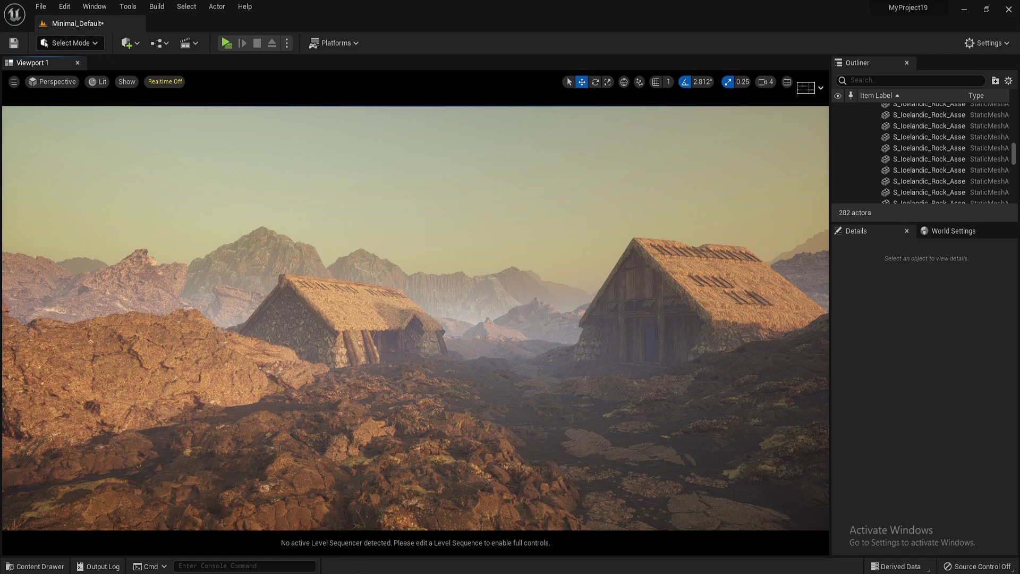
- Switch to Quixel Bridge and browse the online 3D Assets building and beam categories and the grass in 3D Plants
{"action": "mouse_move", "coordinate": [406, 538]}
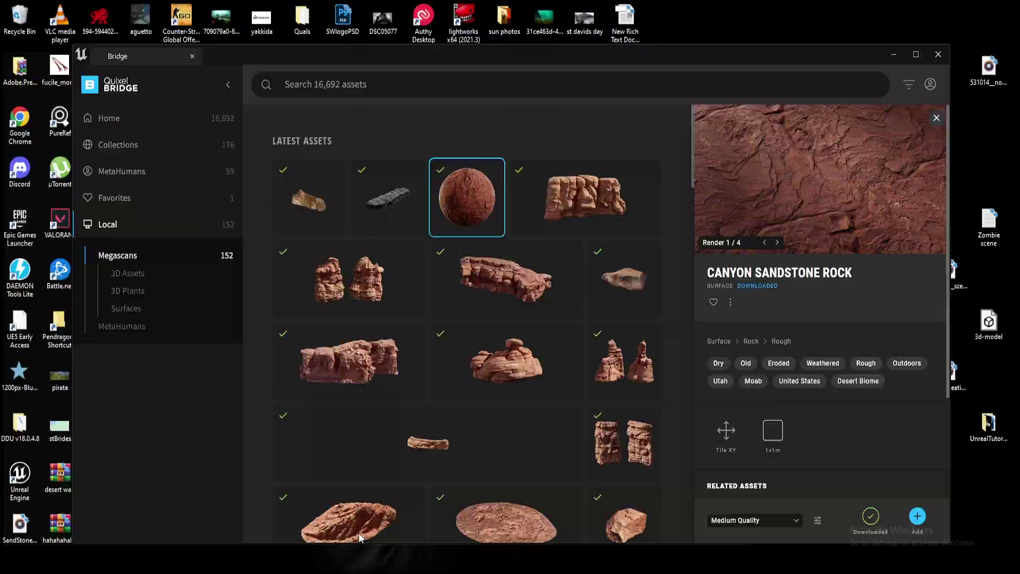
{"action": "left_click", "coordinate": [359, 534]}
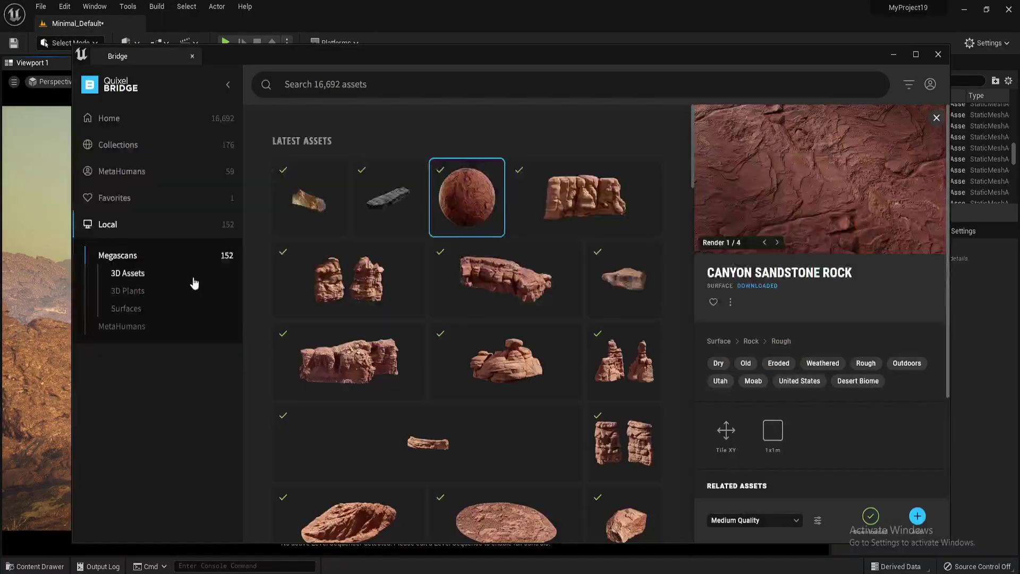
{"action": "left_click", "coordinate": [217, 128]}
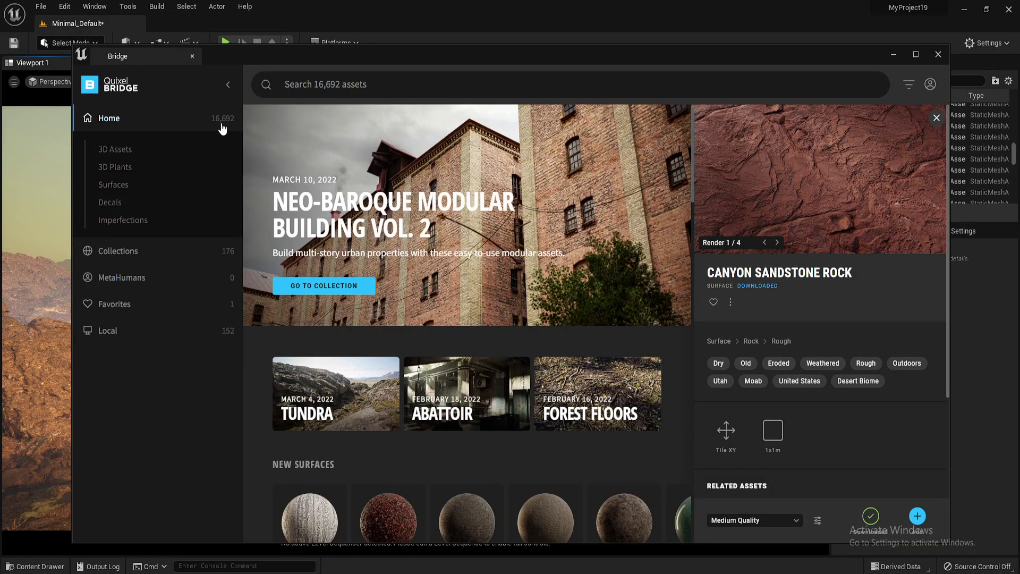
{"action": "left_click", "coordinate": [138, 151]}
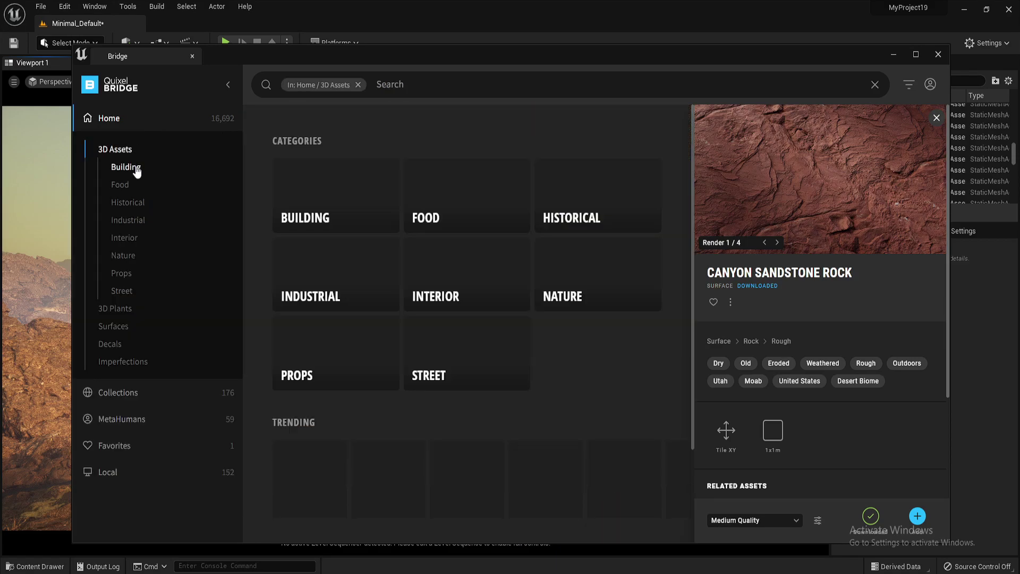
{"action": "left_click", "coordinate": [136, 169]}
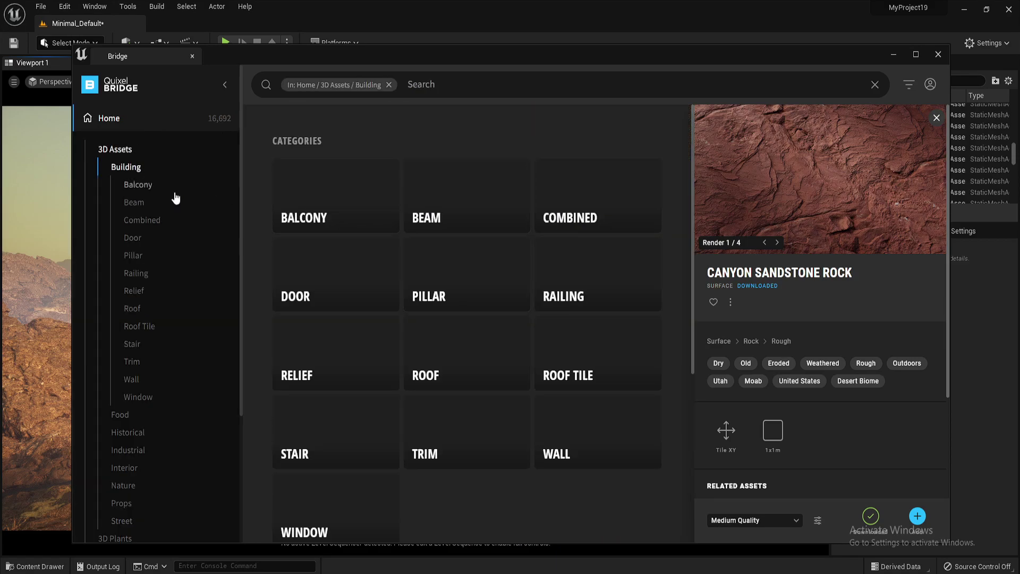
{"action": "left_click", "coordinate": [134, 203]}
{"action": "scroll", "coordinate": [136, 423], "scroll_direction": "down", "scroll_amount": 3}
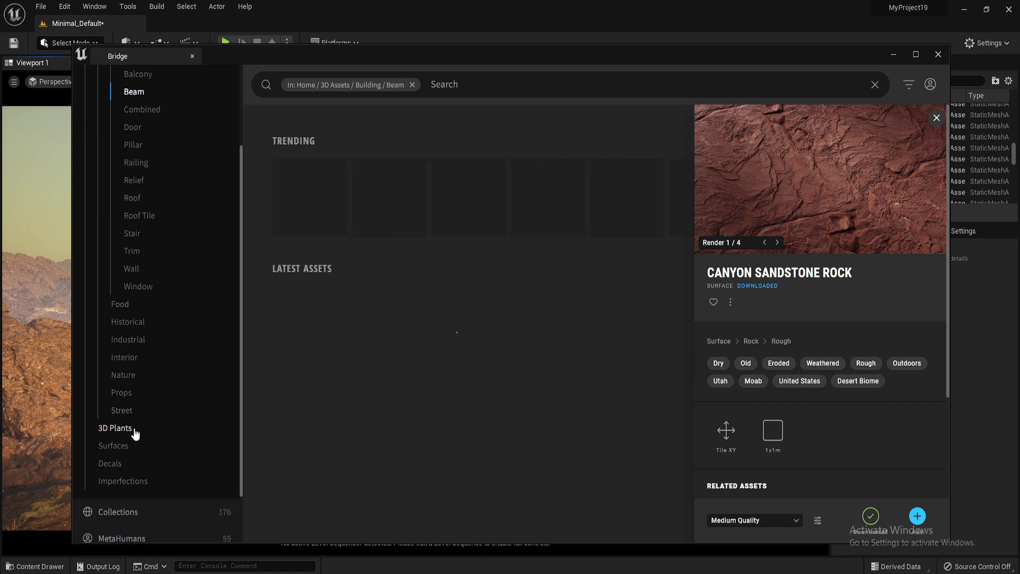
{"action": "left_click", "coordinate": [130, 427]}
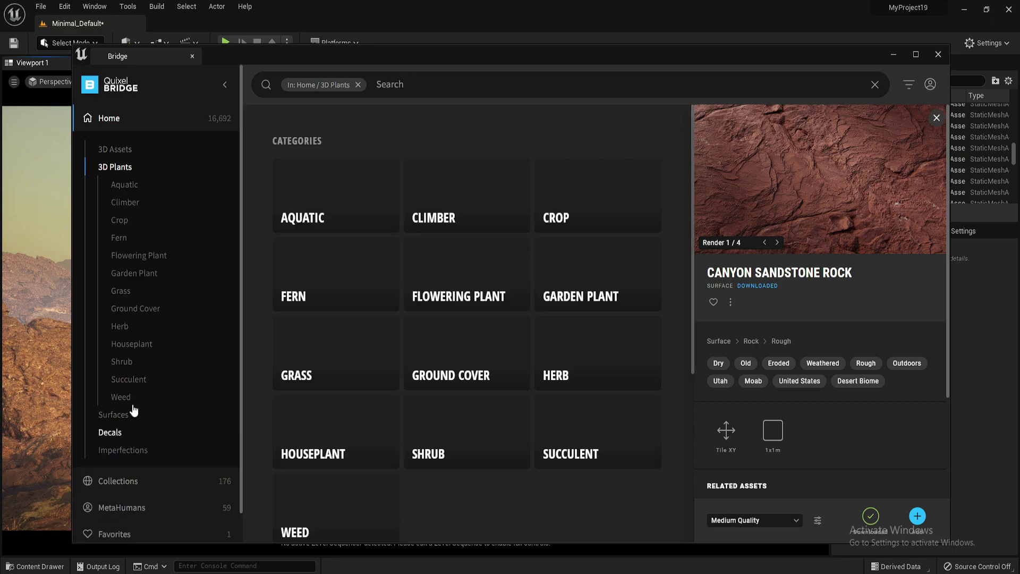
{"action": "left_click", "coordinate": [133, 291]}
{"action": "scroll", "coordinate": [284, 316], "scroll_direction": "down", "scroll_amount": 5}
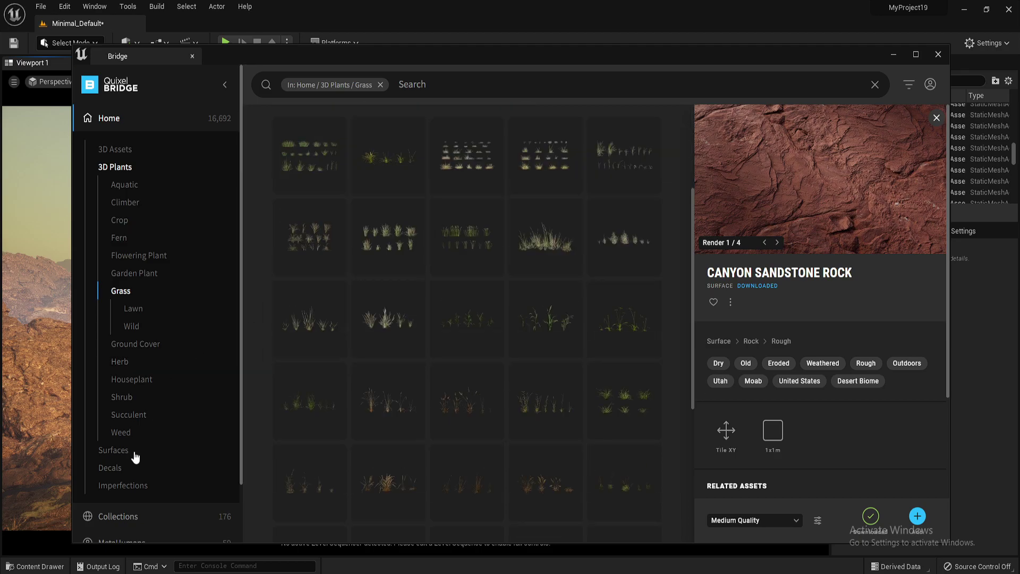
- Browse the Surfaces categories in the online library and look through the Bark surfaces
{"action": "left_click", "coordinate": [113, 450]}
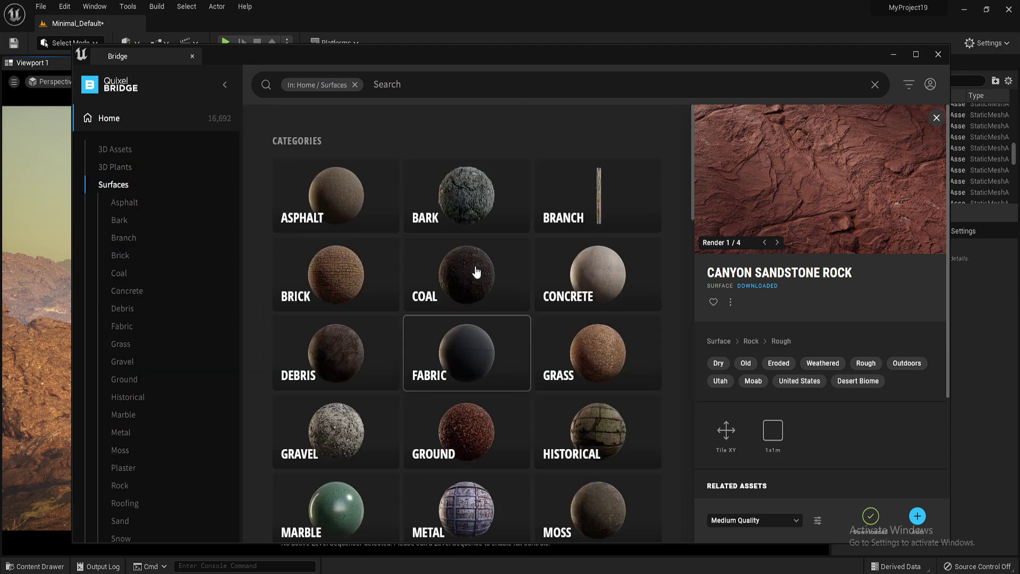
{"action": "scroll", "coordinate": [467, 361], "scroll_direction": "down", "scroll_amount": 4}
{"action": "scroll", "coordinate": [467, 355], "scroll_direction": "down", "scroll_amount": 4}
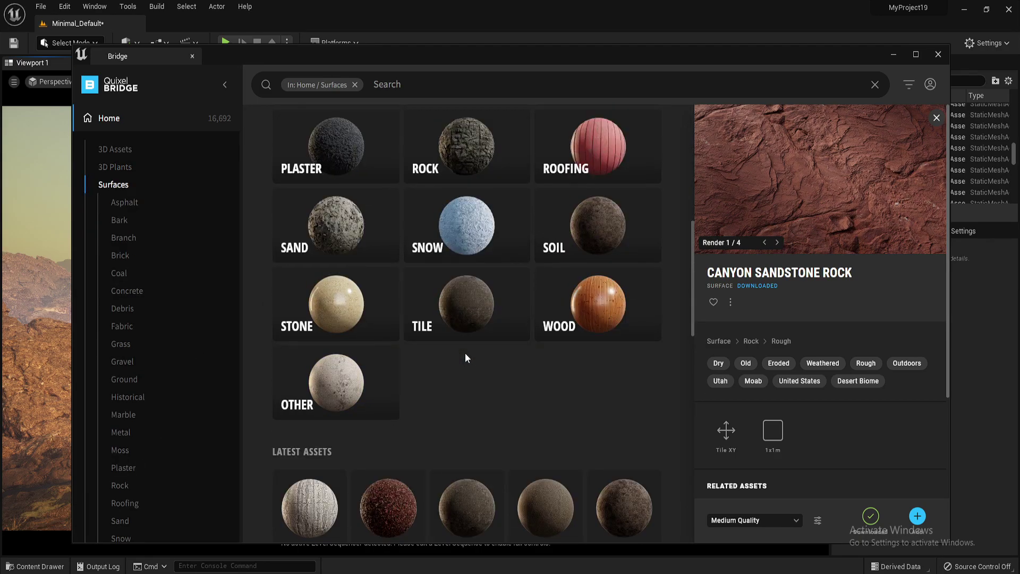
{"action": "scroll", "coordinate": [464, 353], "scroll_direction": "up", "scroll_amount": 8}
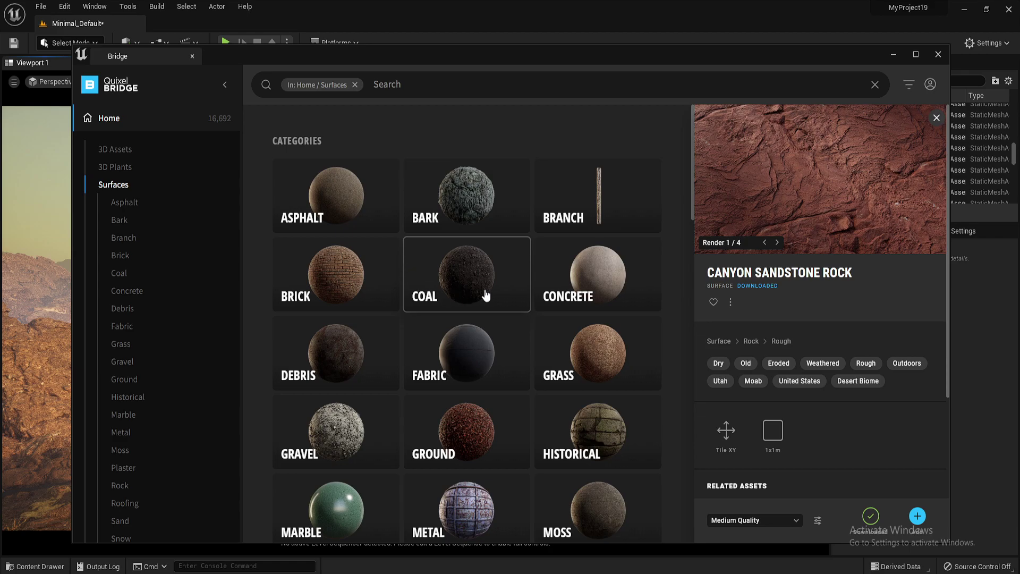
{"action": "left_click", "coordinate": [473, 216]}
{"action": "scroll", "coordinate": [587, 323], "scroll_direction": "down", "scroll_amount": 2}
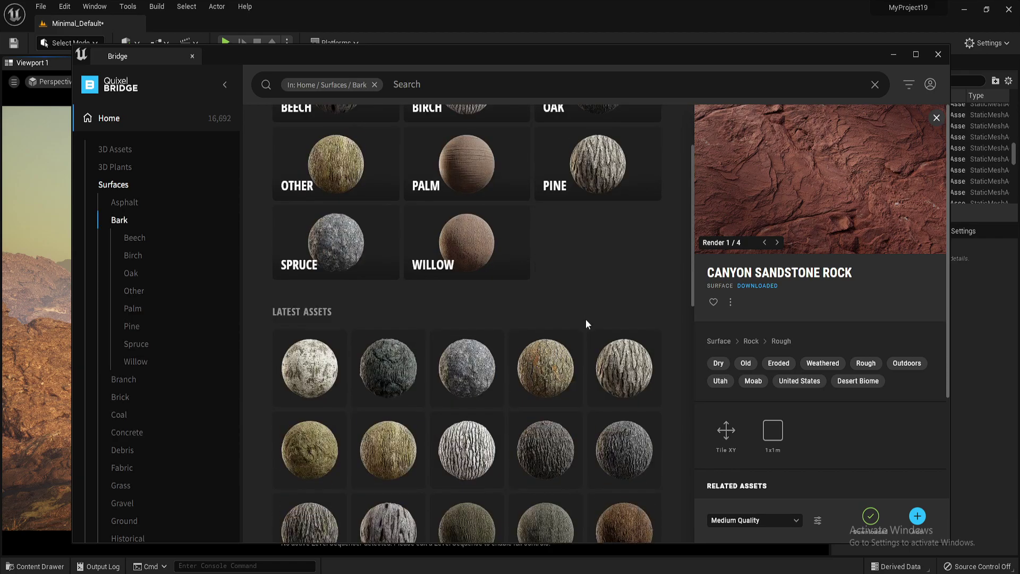
{"action": "scroll", "coordinate": [585, 319], "scroll_direction": "down", "scroll_amount": 1}
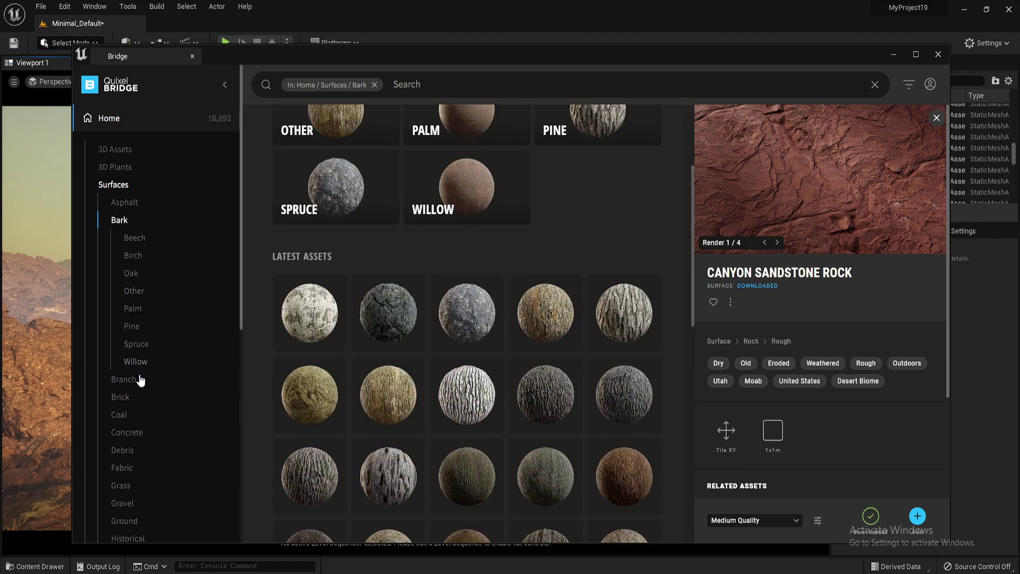
- Look through the Brick and rough Rock surfaces, view the details of a Rock Cliff surface, and return to the level editor
{"action": "left_click", "coordinate": [127, 399]}
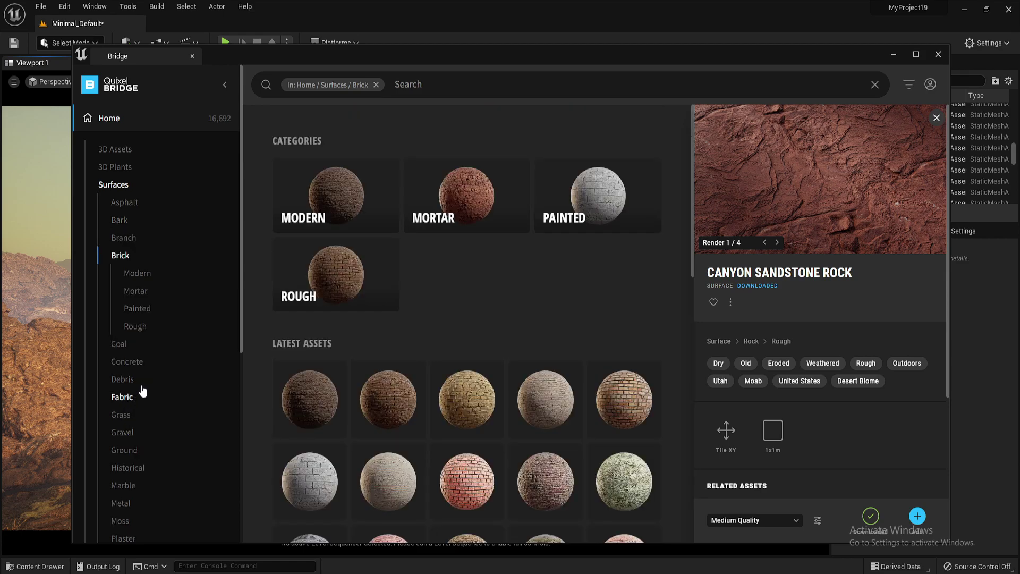
{"action": "scroll", "coordinate": [155, 358], "scroll_direction": "down", "scroll_amount": 5}
{"action": "left_click", "coordinate": [120, 335]}
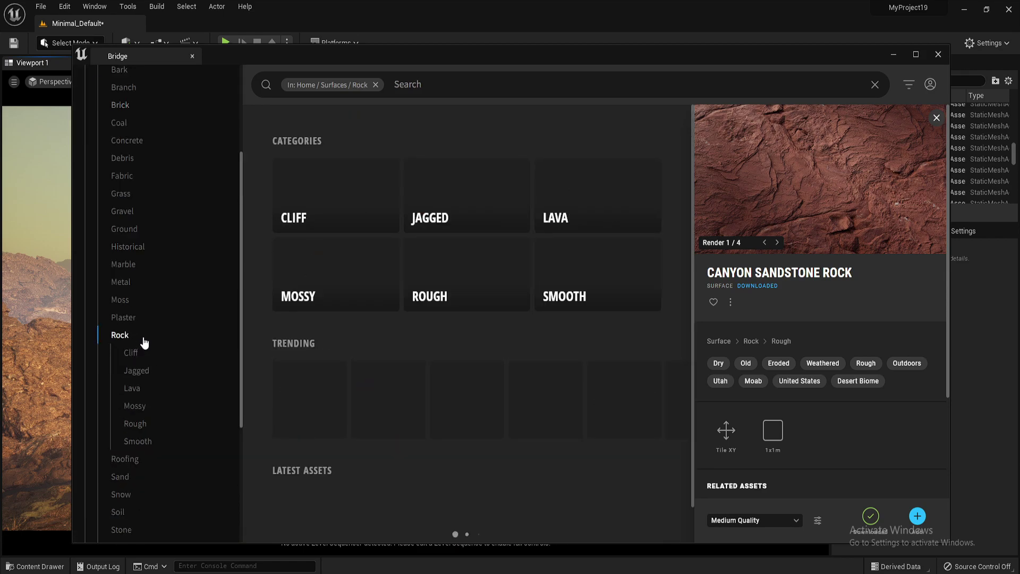
{"action": "left_click", "coordinate": [489, 269]}
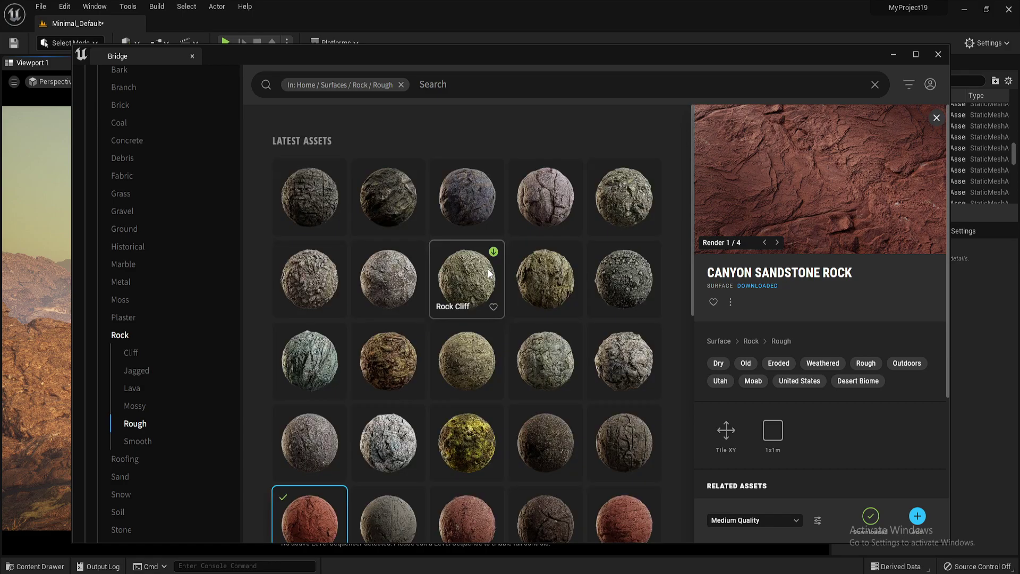
{"action": "left_click", "coordinate": [576, 277]}
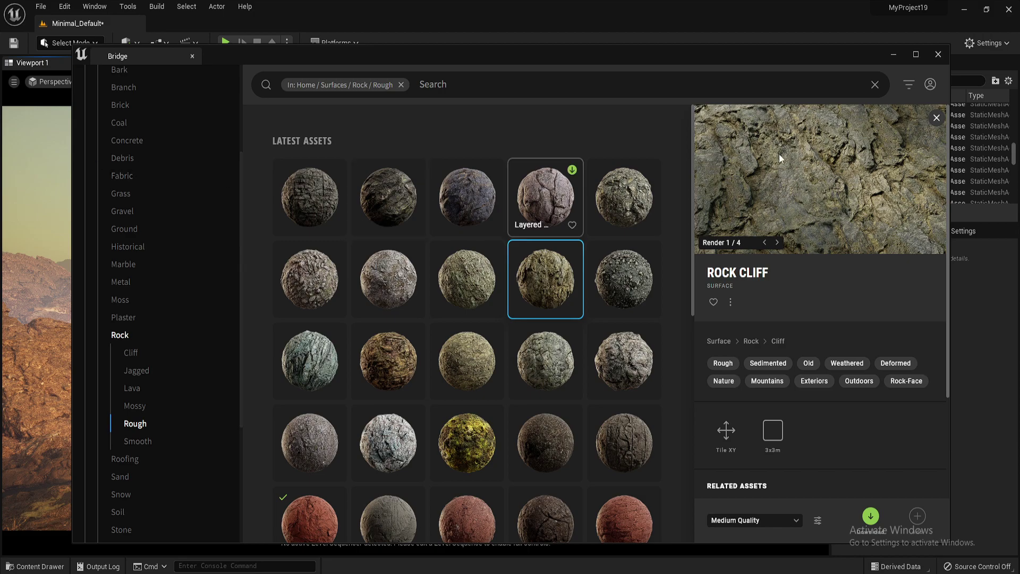
{"action": "left_click", "coordinate": [892, 53]}
{"action": "mouse_move", "coordinate": [466, 235]}
{"action": "right_mouse_down"}
{"action": "mouse_move", "coordinate": [480, 235]}
{"action": "mouse_move", "coordinate": [457, 235]}
{"action": "mouse_move", "coordinate": [474, 235]}
{"action": "mouse_move", "coordinate": [476, 264]}
{"action": "mouse_move", "coordinate": [476, 243]}
{"action": "mouse_move", "coordinate": [464, 246]}
{"action": "right_mouse_up"}
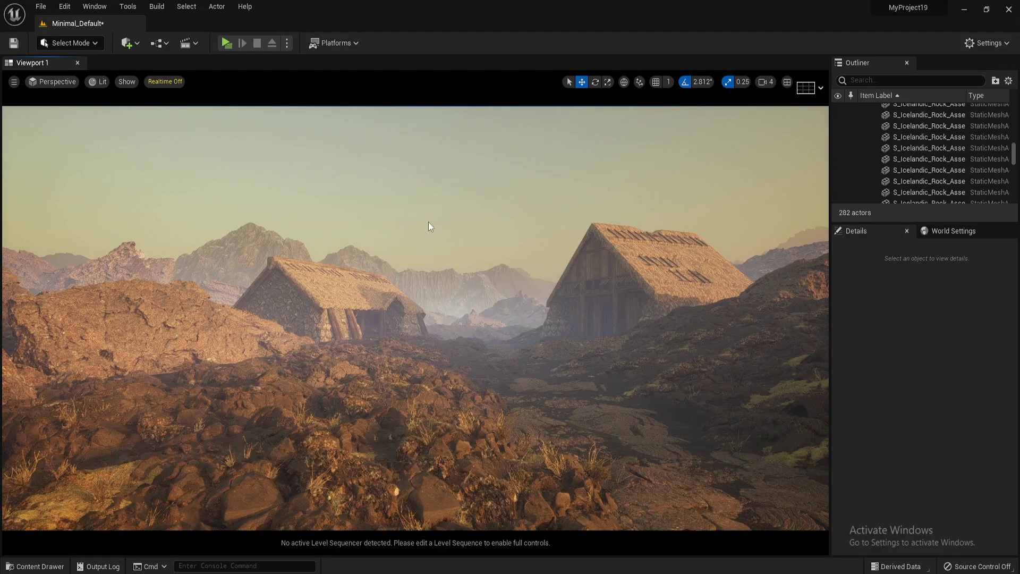